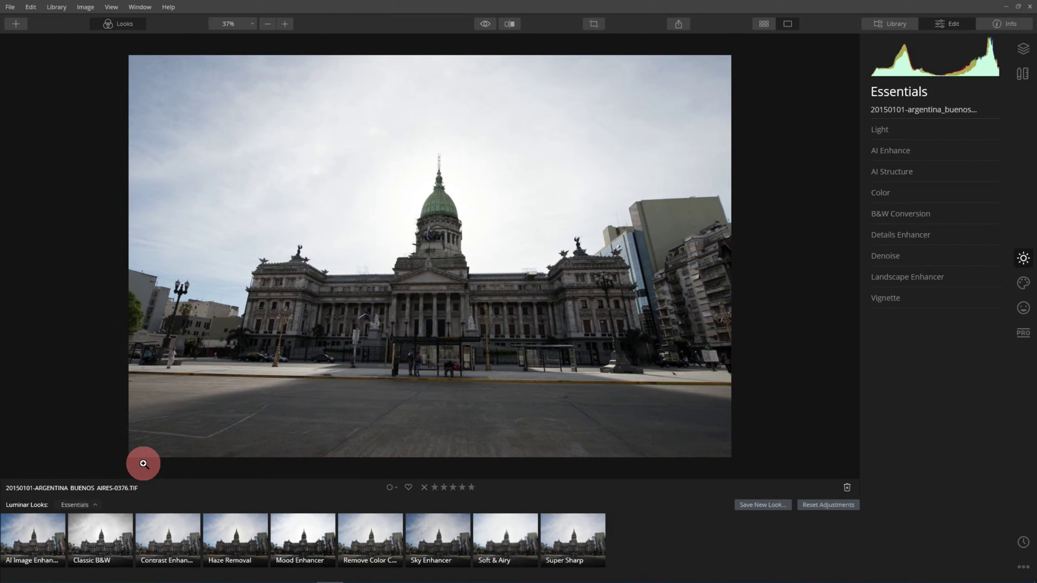
Apply the AI Image Enhancer look from Looks to the château photo
{"action": "left_click", "coordinate": [143, 464]}
{"action": "left_click", "coordinate": [73, 506]}
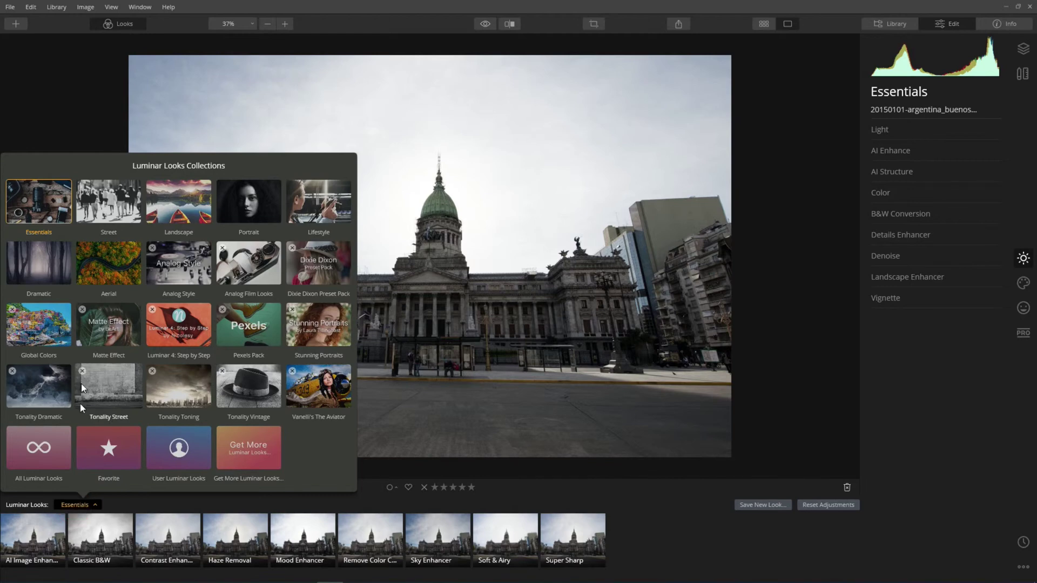
{"action": "left_click", "coordinate": [32, 546]}
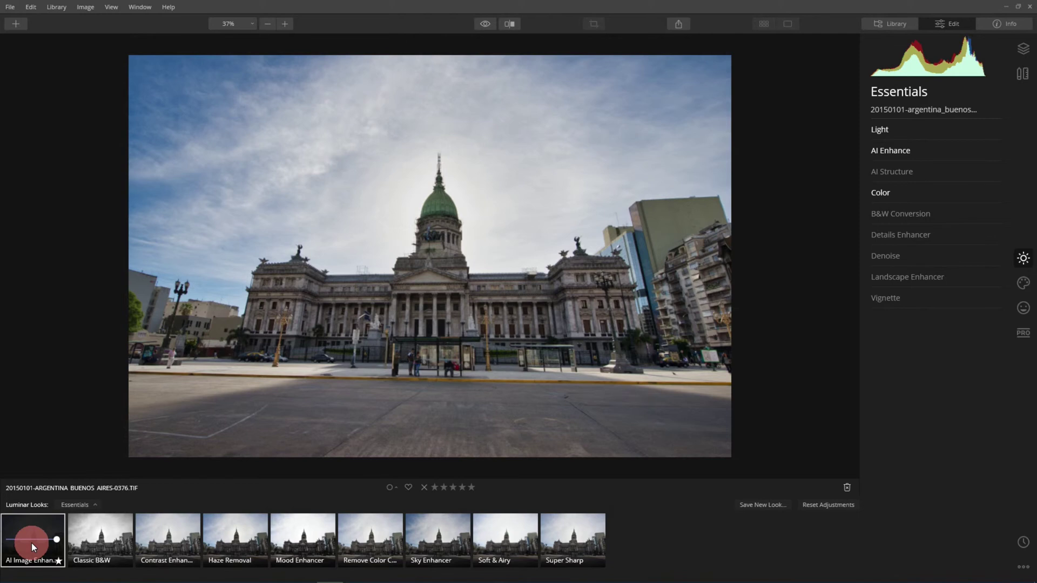
Set AI Accent to 83 and AI Structure Amount to 52
{"action": "left_click", "coordinate": [890, 151]}
{"action": "left_click_drag", "start_coordinate": [944, 180], "coordinate": [978, 180]}
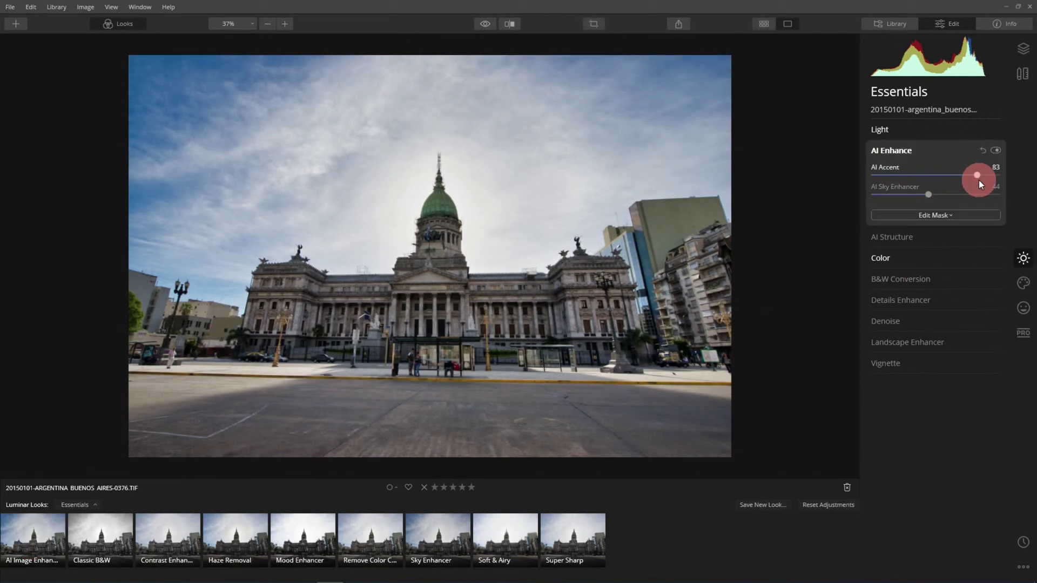
{"action": "left_click", "coordinate": [894, 238]}
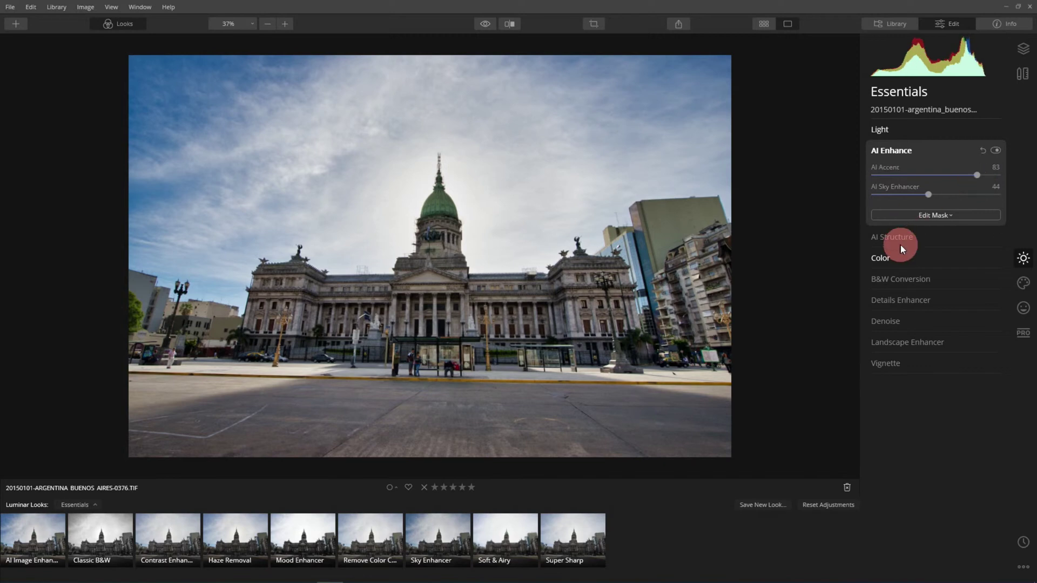
{"action": "left_click_drag", "start_coordinate": [936, 196], "coordinate": [970, 205]}
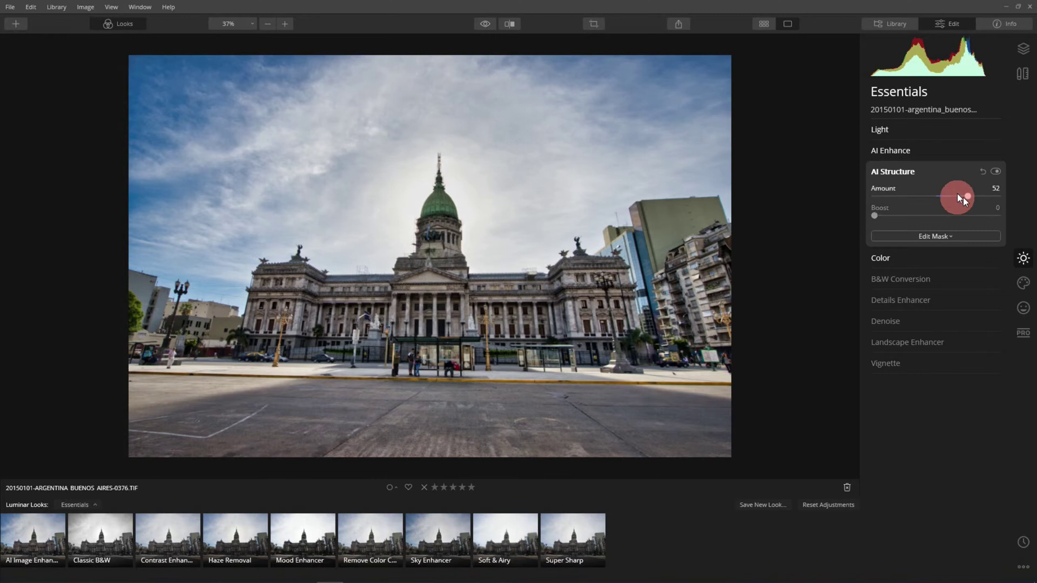
{"action": "left_click", "coordinate": [894, 171]}
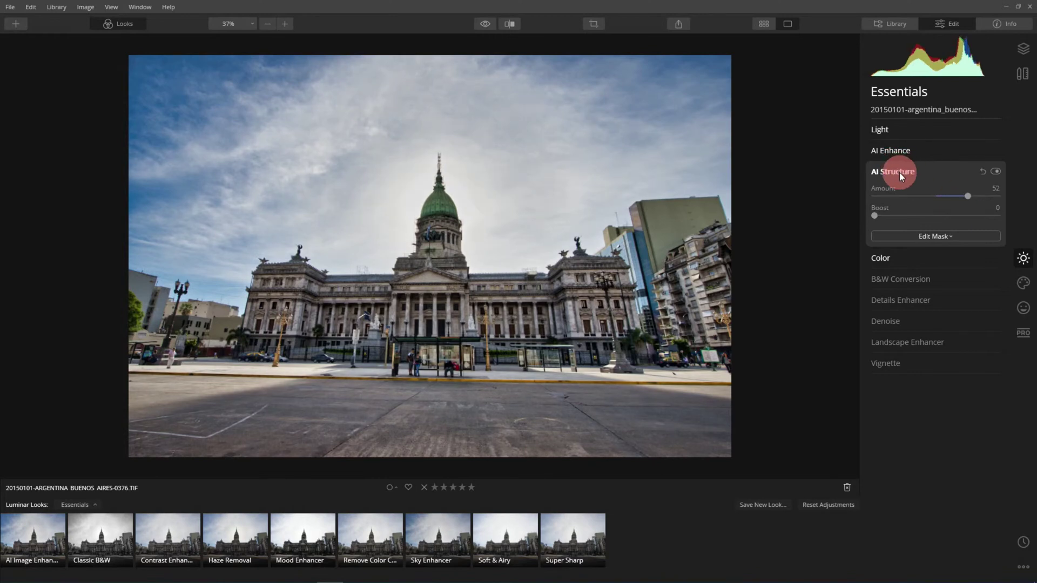
{"action": "left_click", "coordinate": [899, 173]}
Raise Shadows in the Light tool to 40 and hide the filmstrip
{"action": "left_click", "coordinate": [921, 132]}
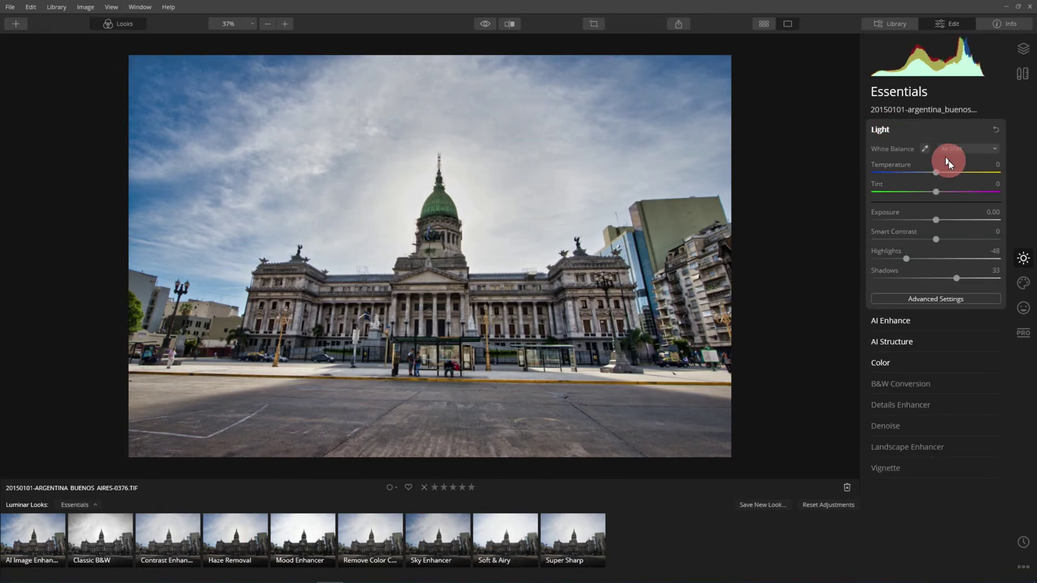
{"action": "left_click", "coordinate": [961, 278]}
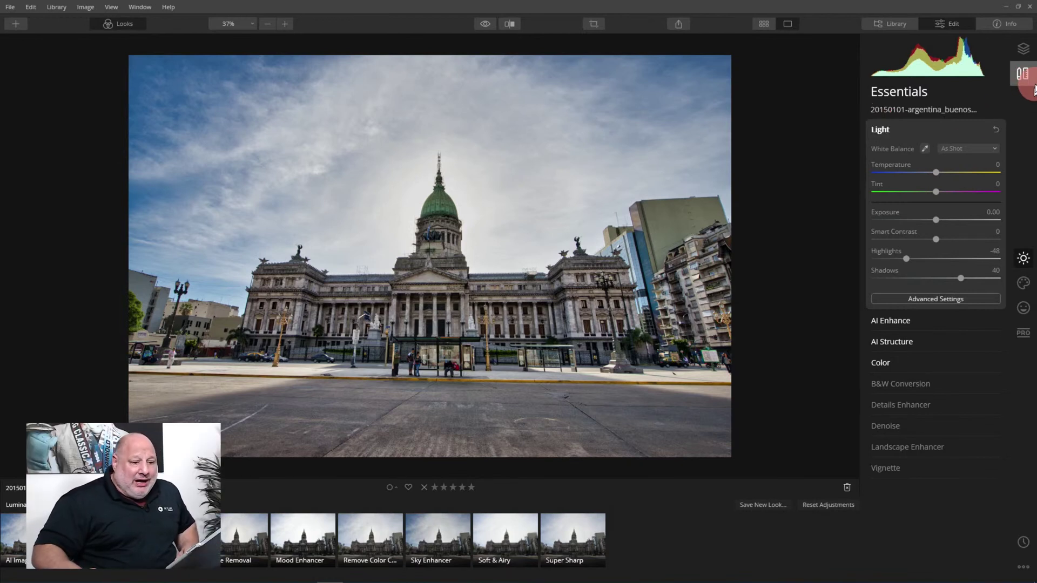
{"action": "key", "text": "ctrl+shift+f"}
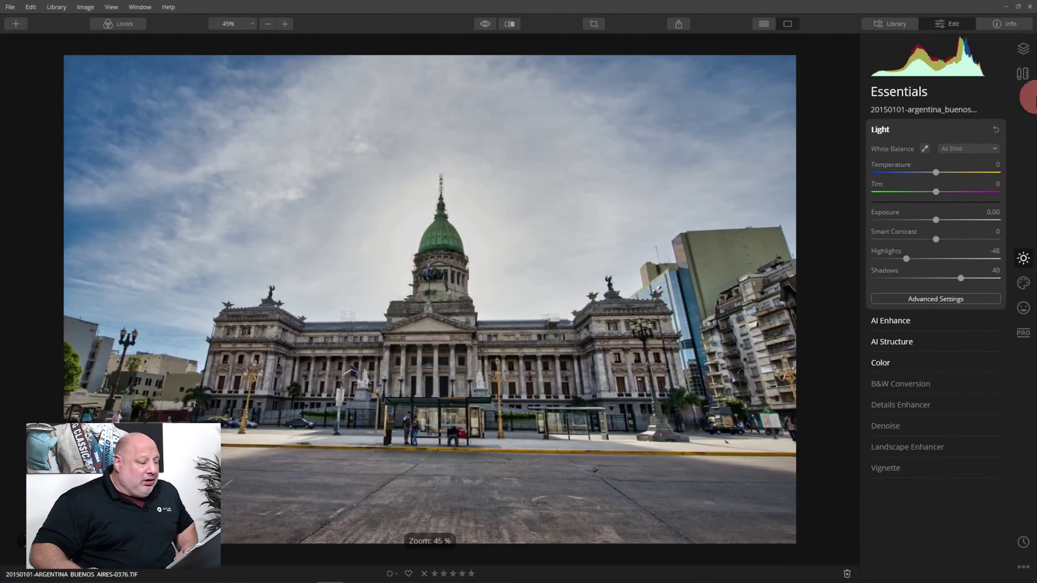
In the Canvas tools, set Lens & Geometry Vertical to -22 to straighten the château
{"action": "left_click", "coordinate": [1022, 74]}
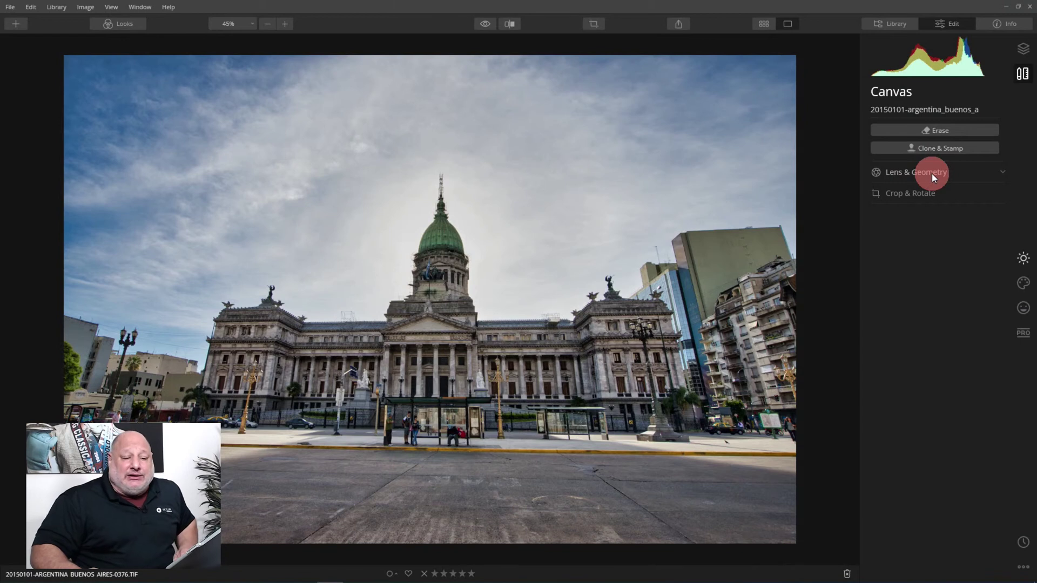
{"action": "left_click", "coordinate": [947, 173]}
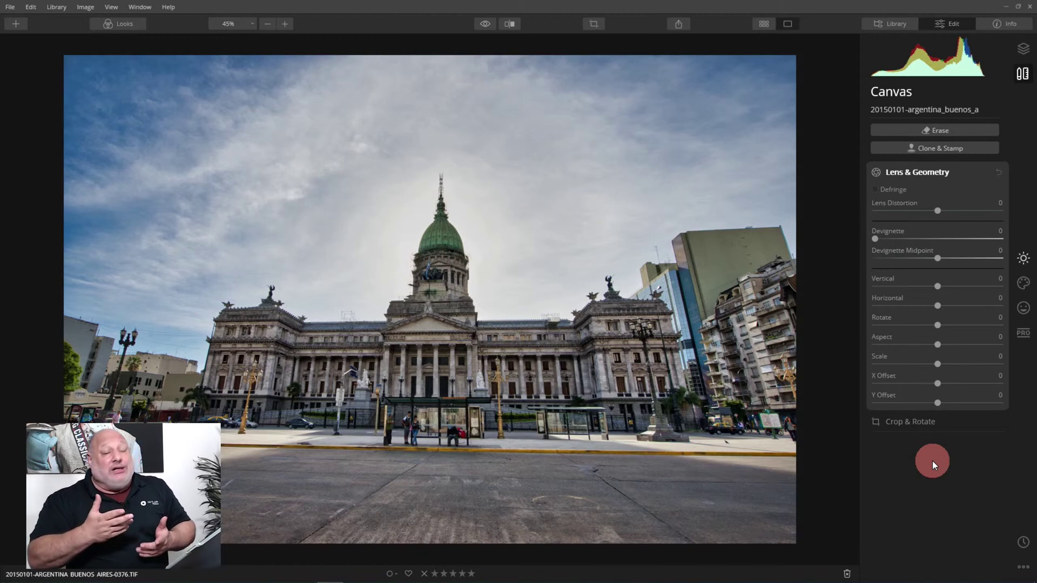
{"action": "mouse_move", "coordinate": [937, 387]}
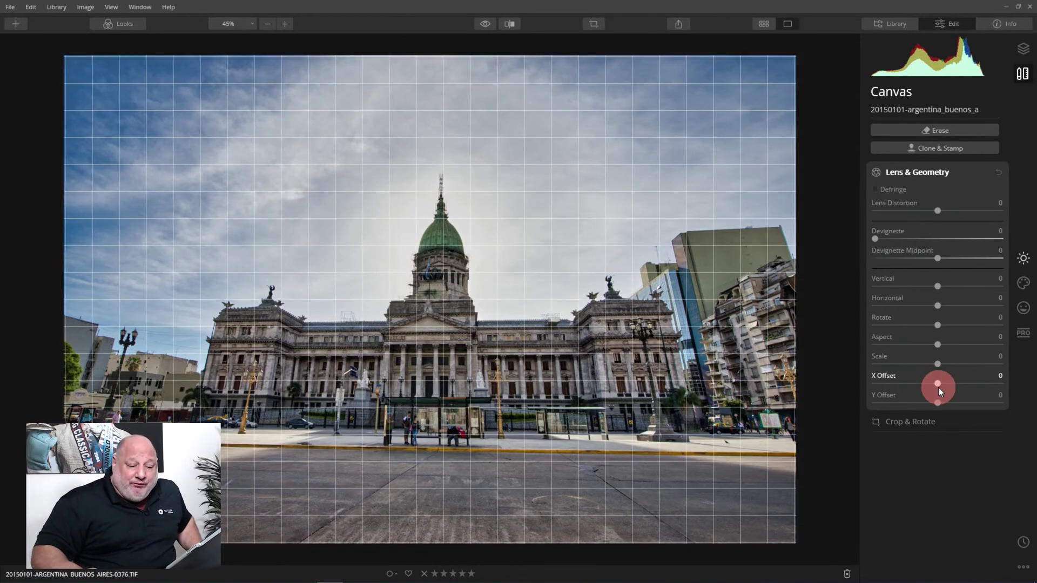
{"action": "left_click_drag", "start_coordinate": [942, 286], "coordinate": [921, 293]}
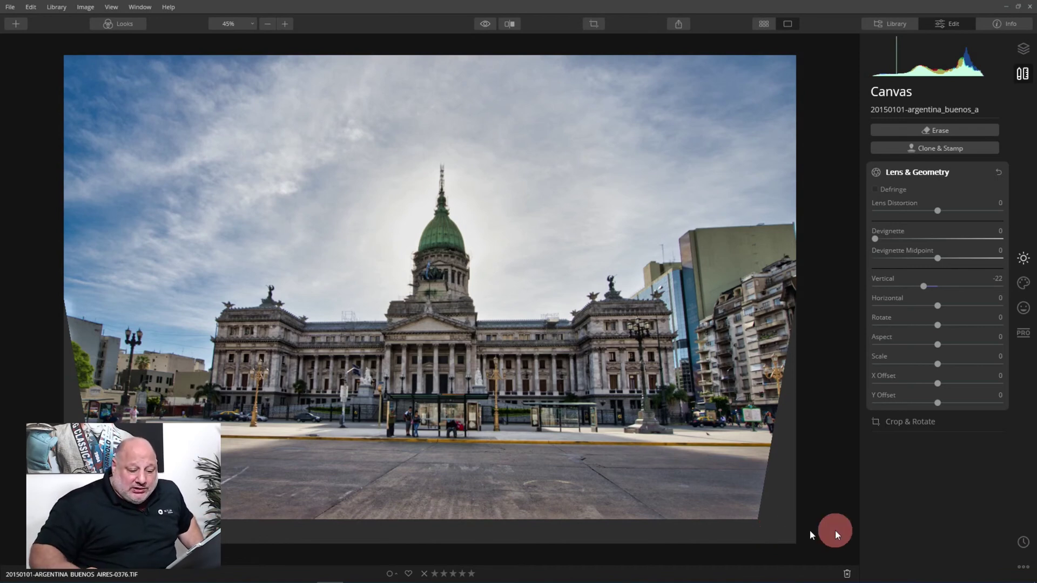
Set Lens & Geometry Scale to 59, X Offset to 4 and Y Offset to -24
{"action": "left_click", "coordinate": [948, 365]}
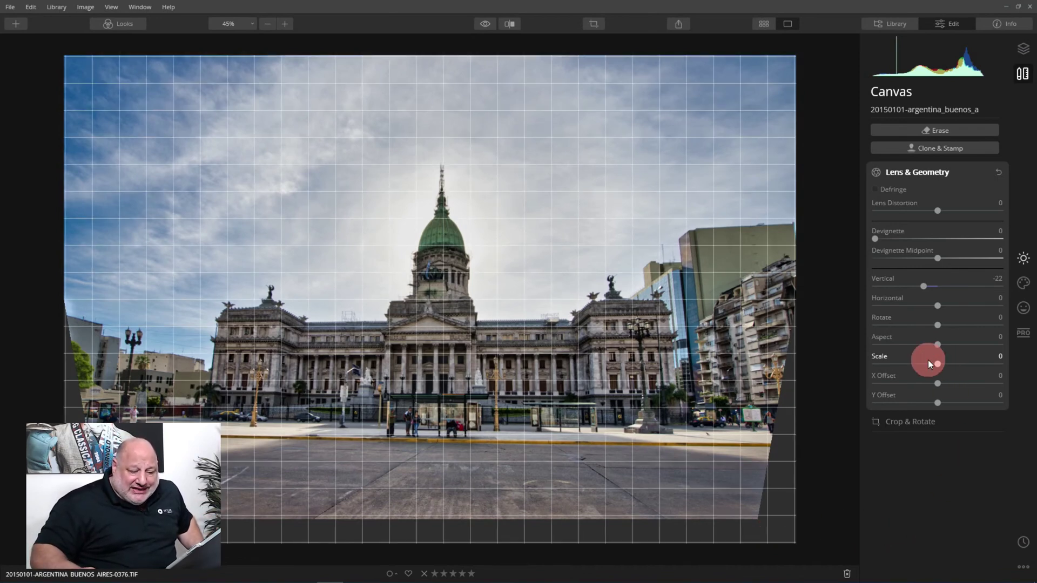
{"action": "left_click_drag", "start_coordinate": [938, 364], "coordinate": [970, 366]}
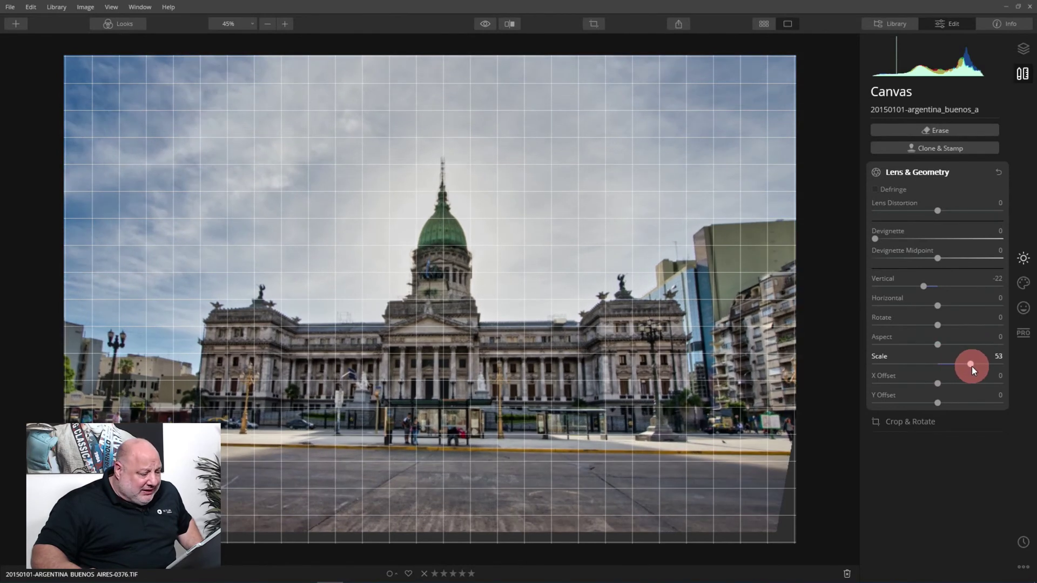
{"action": "key", "text": "super+Tab"}
{"action": "left_click", "coordinate": [798, 355]}
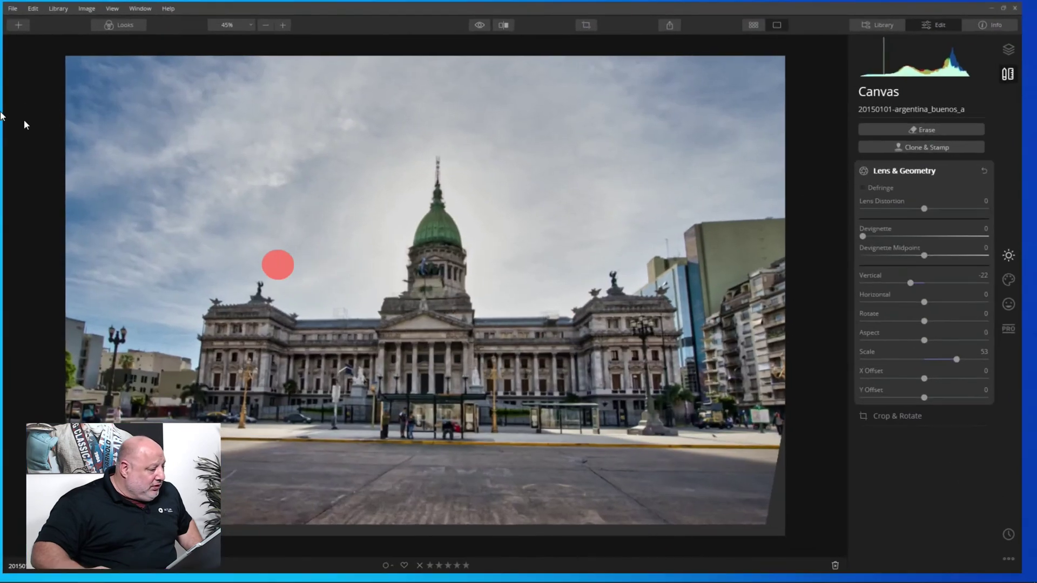
{"action": "left_click_drag", "start_coordinate": [970, 364], "coordinate": [973, 366]}
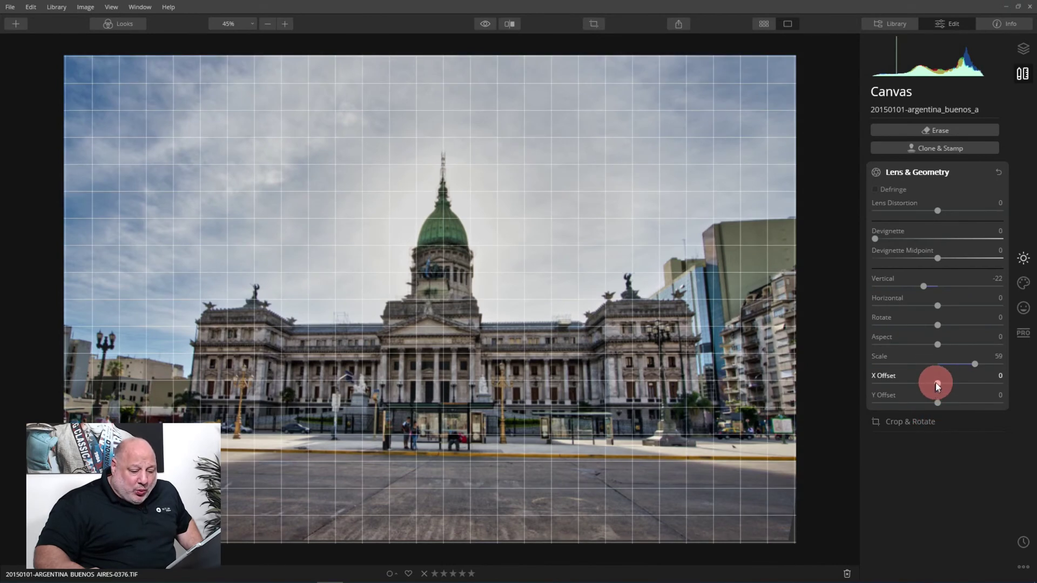
{"action": "mouse_move", "coordinate": [938, 405]}
{"action": "left_mouse_down"}
{"action": "mouse_move", "coordinate": [920, 411]}
{"action": "mouse_move", "coordinate": [938, 383]}
{"action": "mouse_move", "coordinate": [922, 385]}
{"action": "mouse_move", "coordinate": [940, 385]}
{"action": "left_mouse_up"}
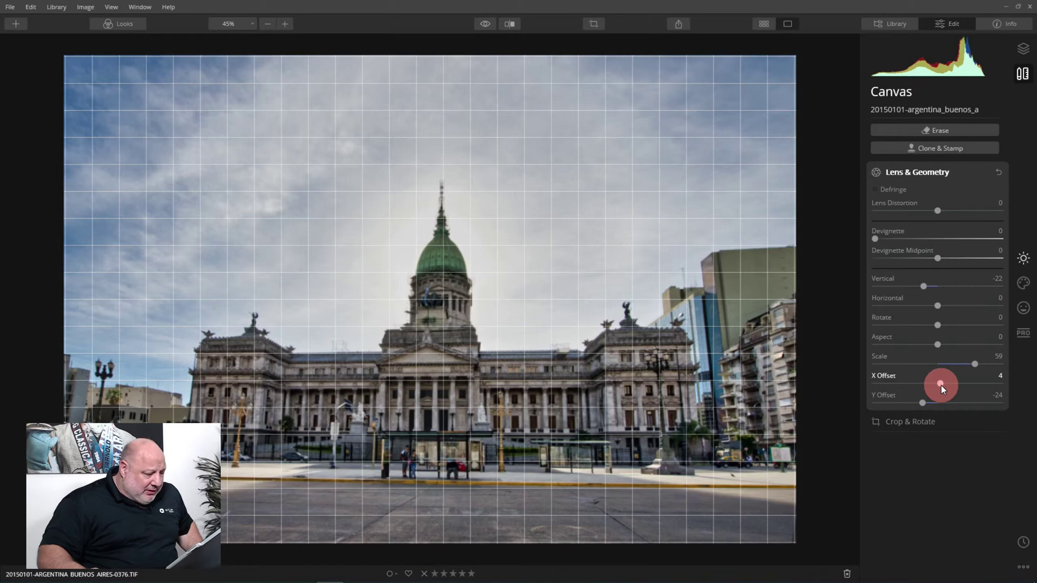
{"action": "left_click_drag", "start_coordinate": [940, 384], "coordinate": [941, 384]}
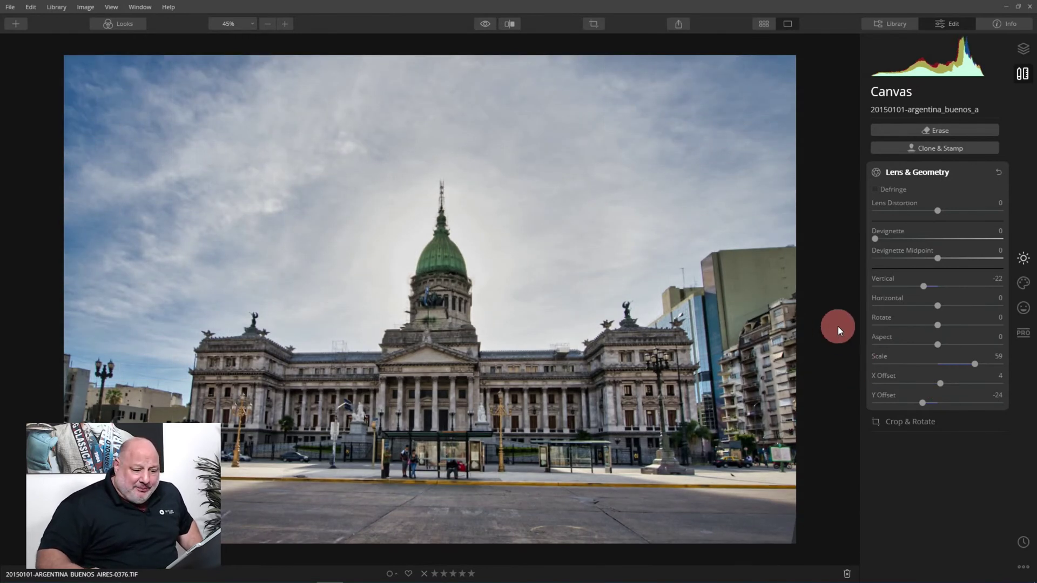
Change Lens & Geometry Vertical to -41, Aspect to -53 and Scale to 66
{"action": "left_click_drag", "start_coordinate": [924, 288], "coordinate": [925, 290]}
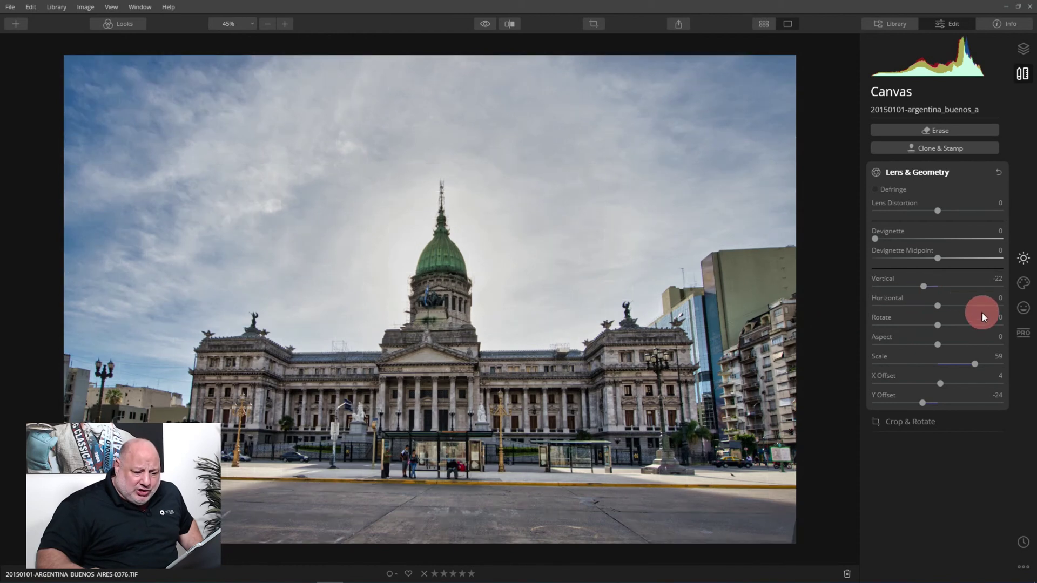
{"action": "left_click_drag", "start_coordinate": [985, 316], "coordinate": [983, 315]}
{"action": "left_click_drag", "start_coordinate": [925, 288], "coordinate": [909, 297]}
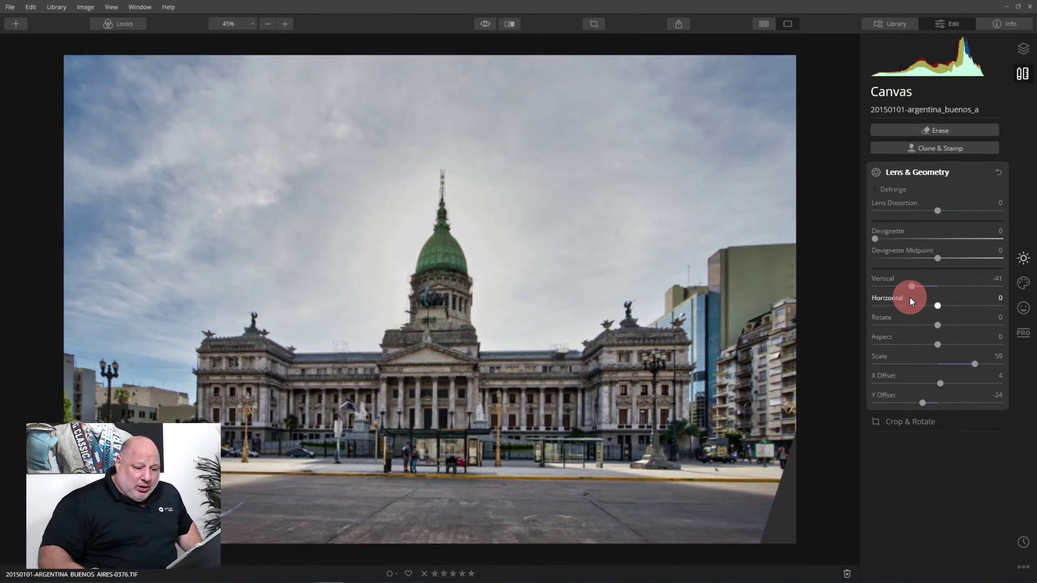
{"action": "left_click_drag", "start_coordinate": [948, 344], "coordinate": [902, 354]}
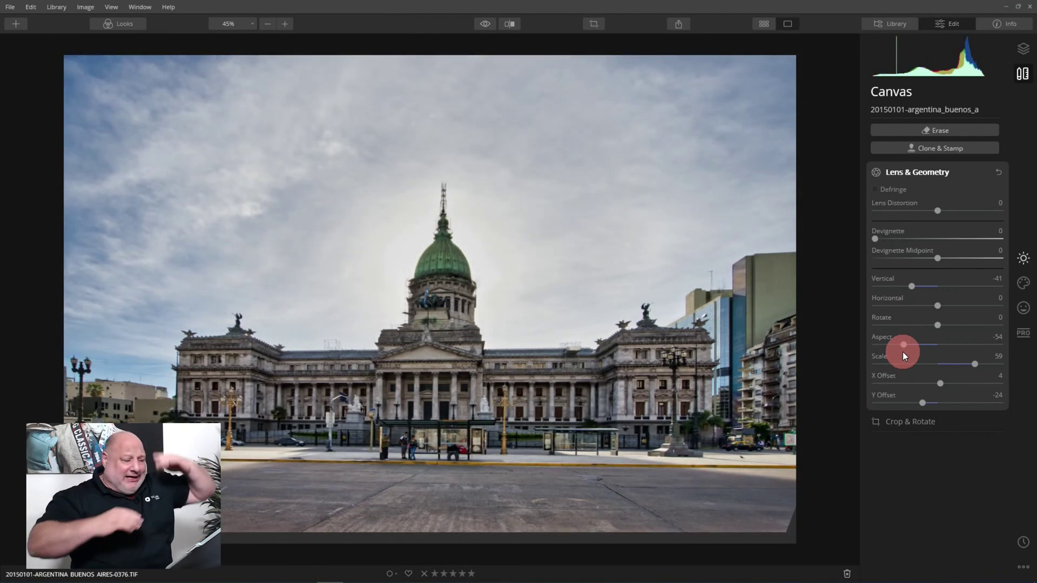
{"action": "mouse_move", "coordinate": [901, 344]}
{"action": "left_mouse_down"}
{"action": "mouse_move", "coordinate": [894, 350]}
{"action": "mouse_move", "coordinate": [907, 348]}
{"action": "left_mouse_up"}
{"action": "left_click_drag", "start_coordinate": [934, 403], "coordinate": [934, 404]}
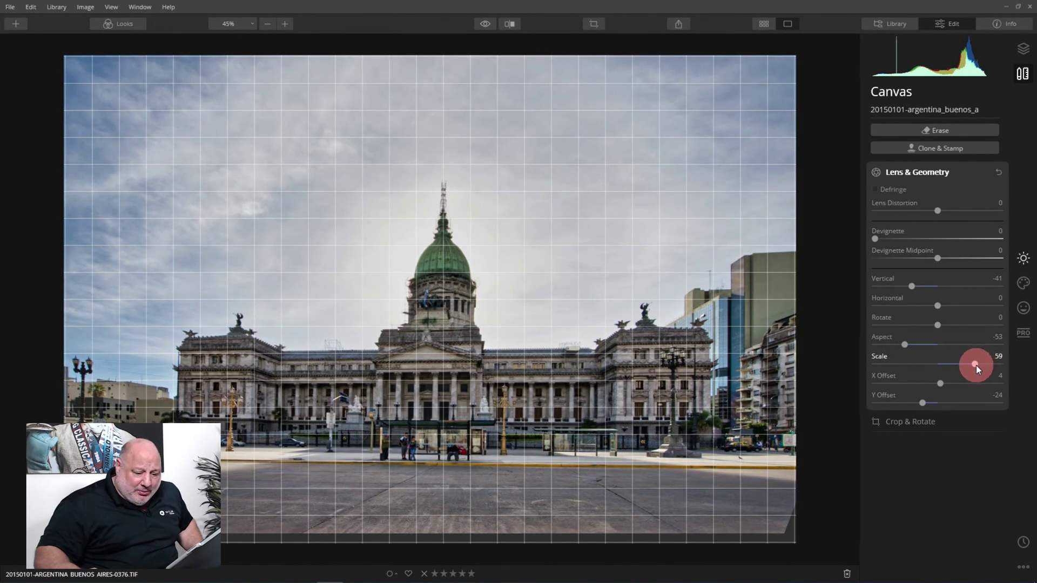
{"action": "left_click_drag", "start_coordinate": [976, 365], "coordinate": [976, 363]}
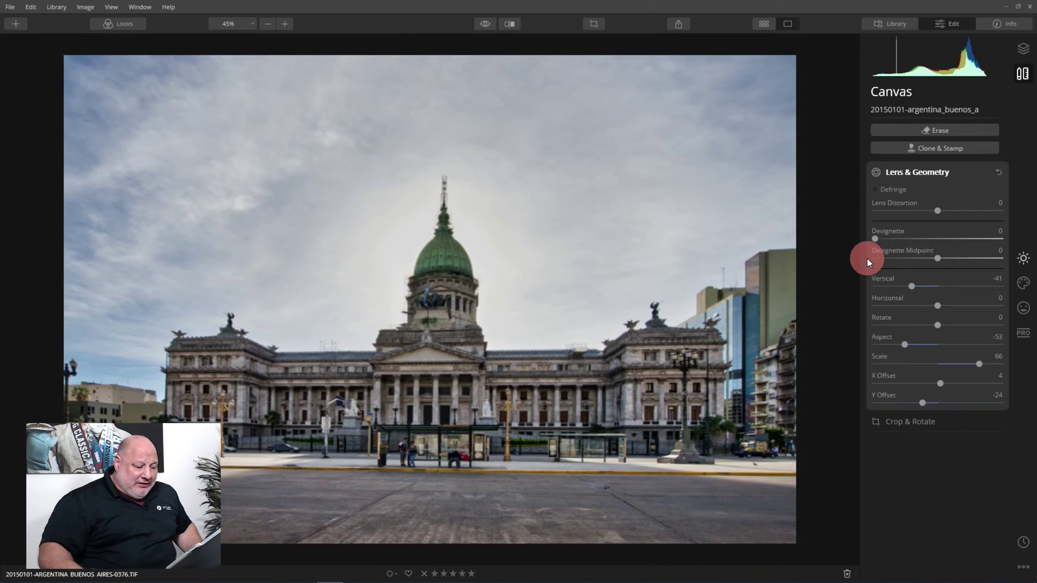
Toggle the before/after eye button to compare the corrected building with its original
{"action": "left_click", "coordinate": [488, 24]}
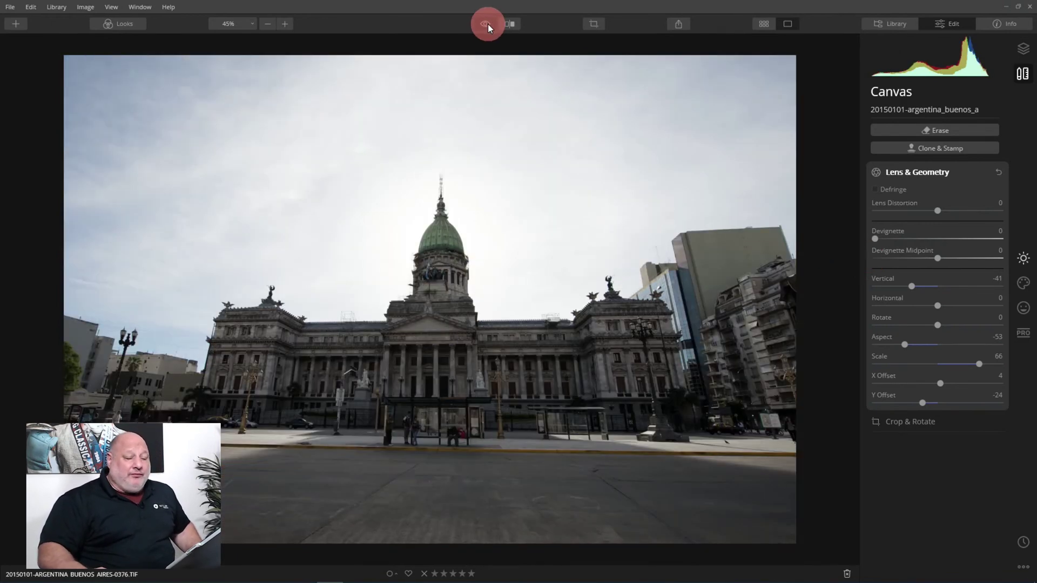
{"action": "left_click", "coordinate": [488, 23]}
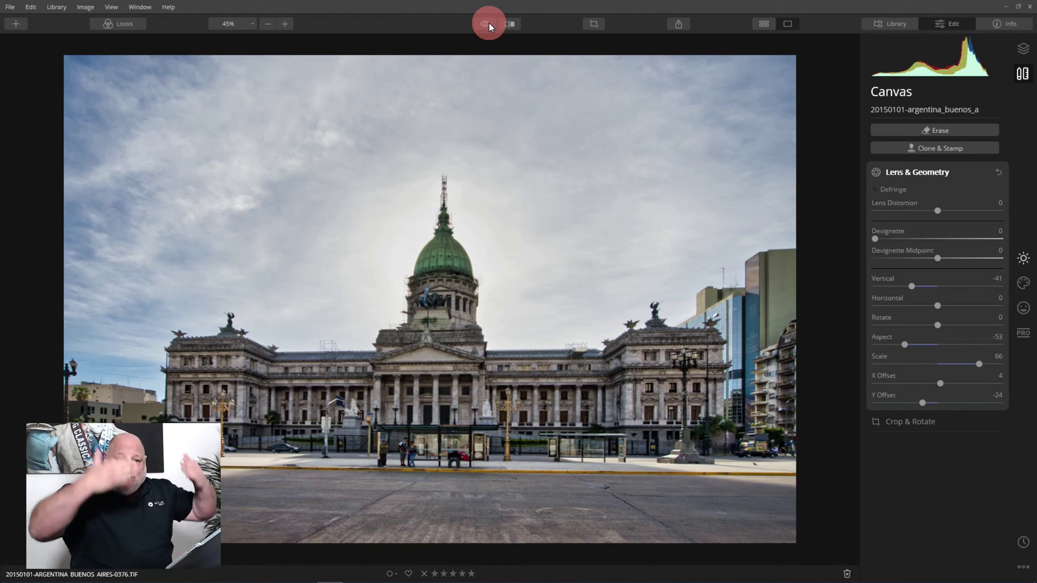
Open the château photo from the Distortion grid, apply an enhancing look, and compare it with the original
{"action": "key", "text": "g"}
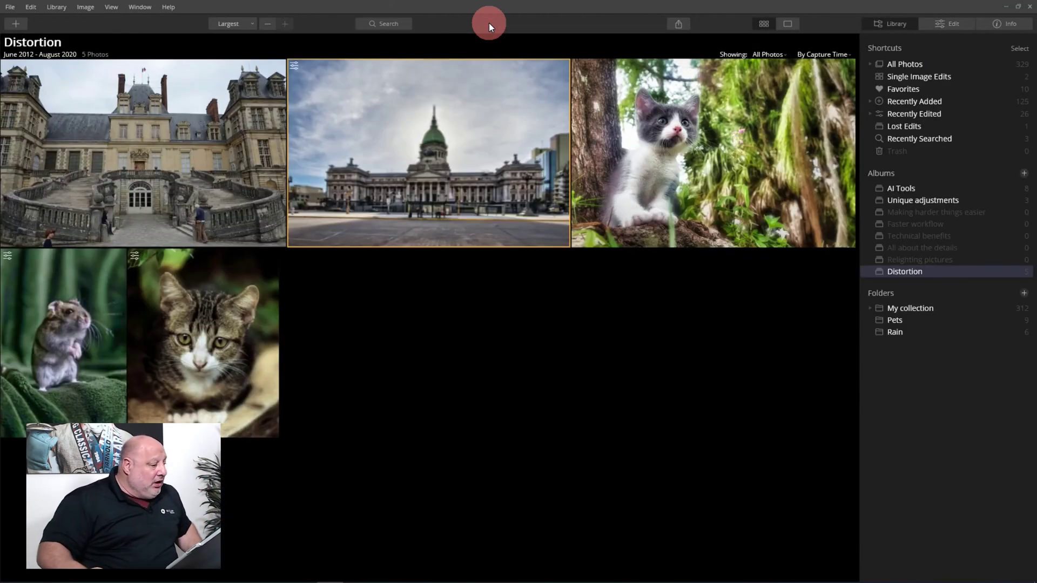
{"action": "double_click", "coordinate": [136, 127]}
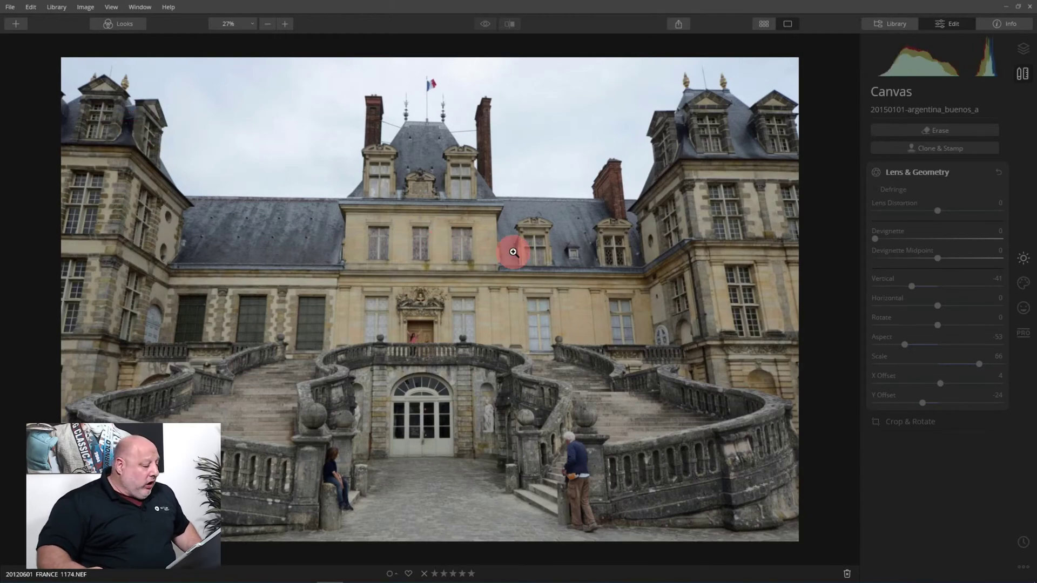
{"action": "left_click", "coordinate": [122, 25]}
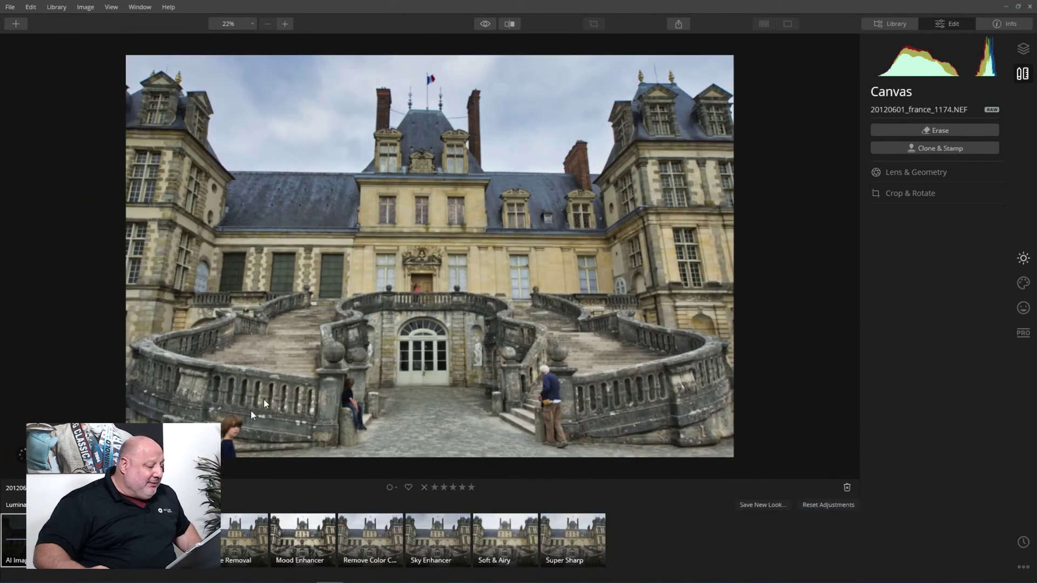
{"action": "left_click", "coordinate": [484, 302]}
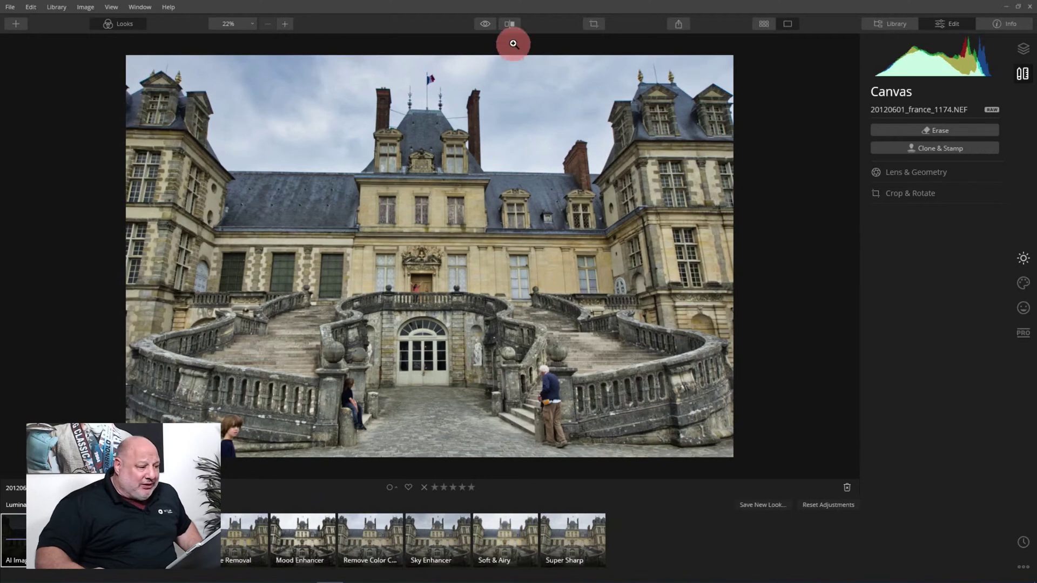
{"action": "left_click_drag", "start_coordinate": [488, 23], "coordinate": [488, 22]}
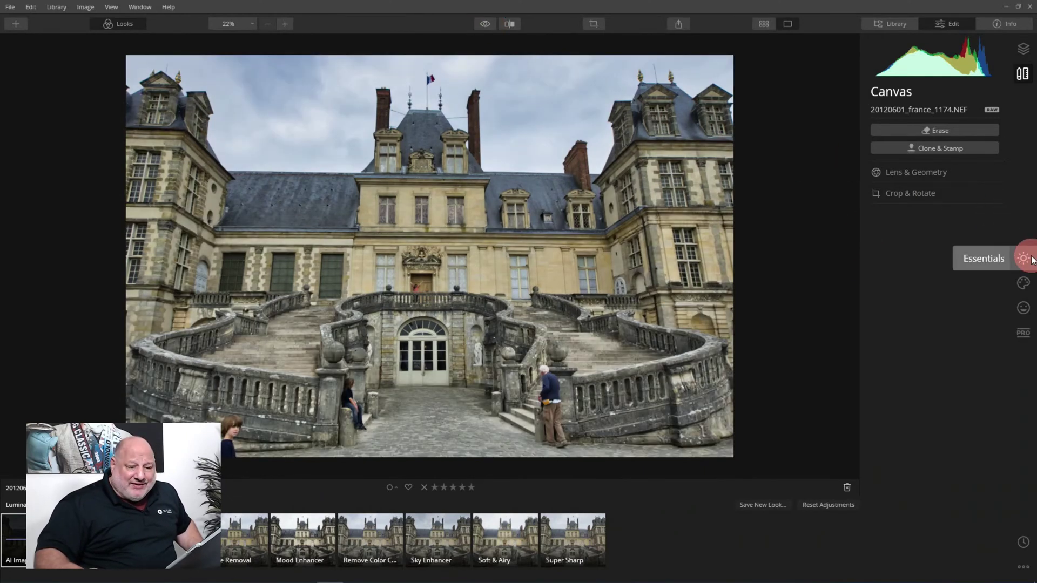
With the grid shown, set Lens & Geometry Vertical -22, Scale 40 and Lens Distortion 60
{"action": "left_click", "coordinate": [925, 172]}
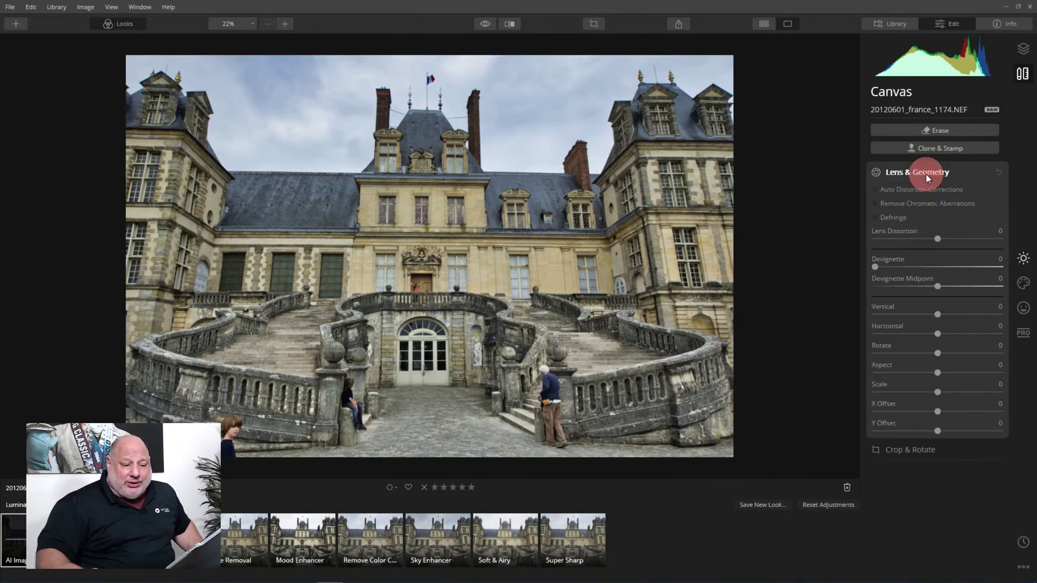
{"action": "left_click", "coordinate": [938, 383]}
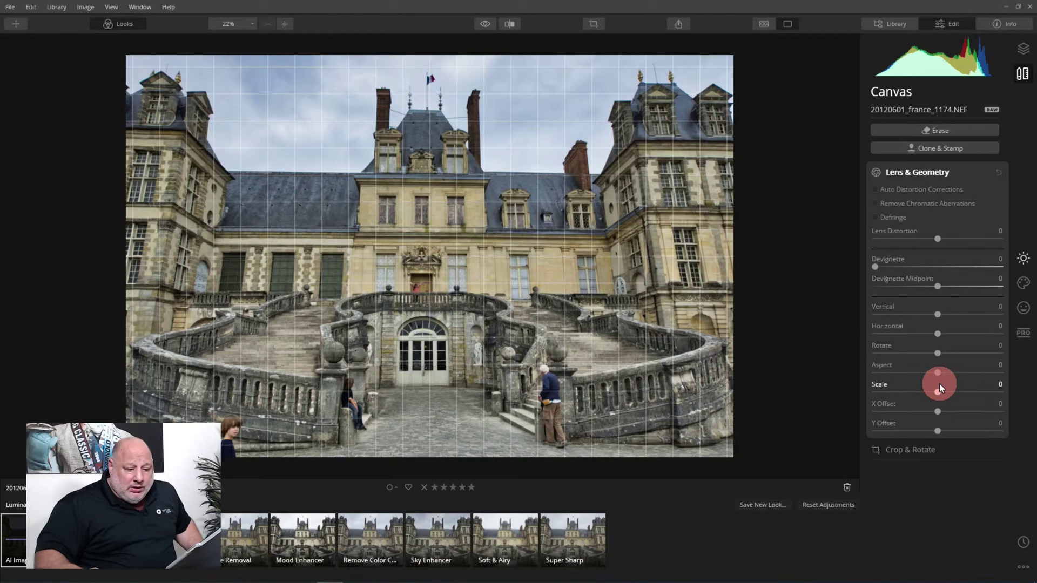
{"action": "left_click", "coordinate": [929, 316]}
{"action": "left_click_drag", "start_coordinate": [938, 316], "coordinate": [925, 320]}
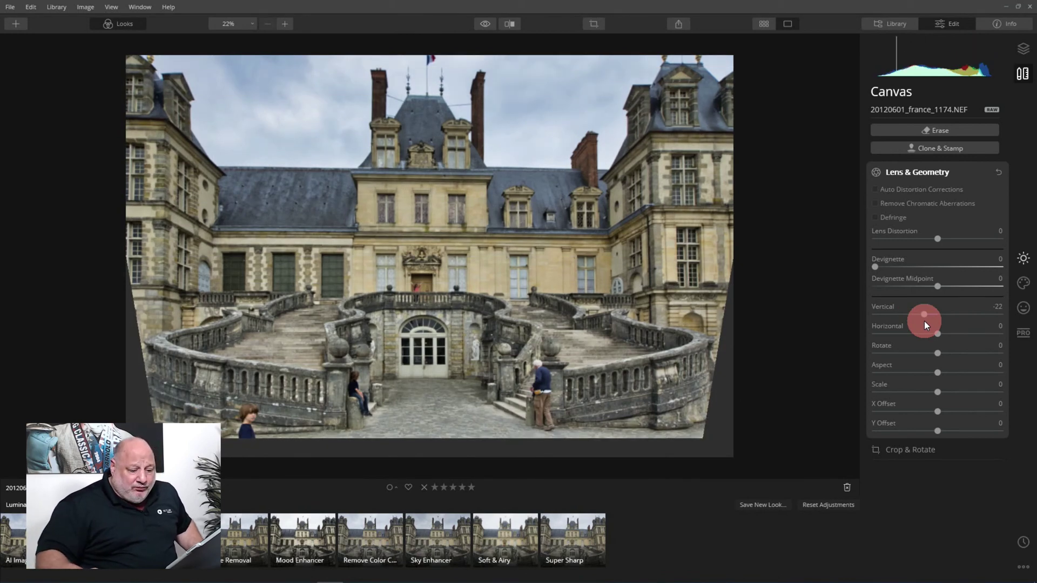
{"action": "left_click", "coordinate": [945, 392]}
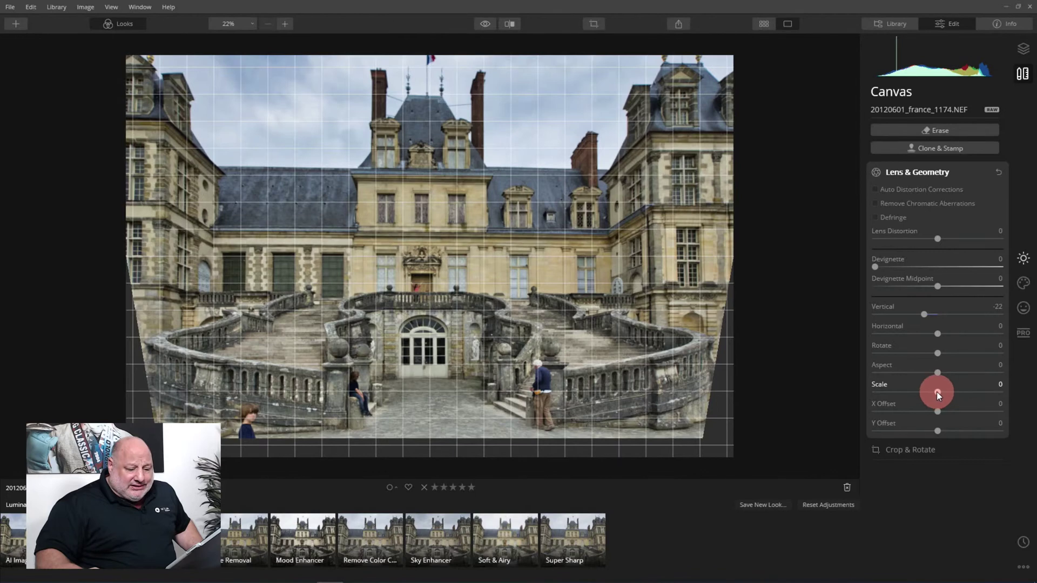
{"action": "left_click_drag", "start_coordinate": [936, 393], "coordinate": [962, 393]}
{"action": "left_click_drag", "start_coordinate": [938, 238], "coordinate": [976, 254]}
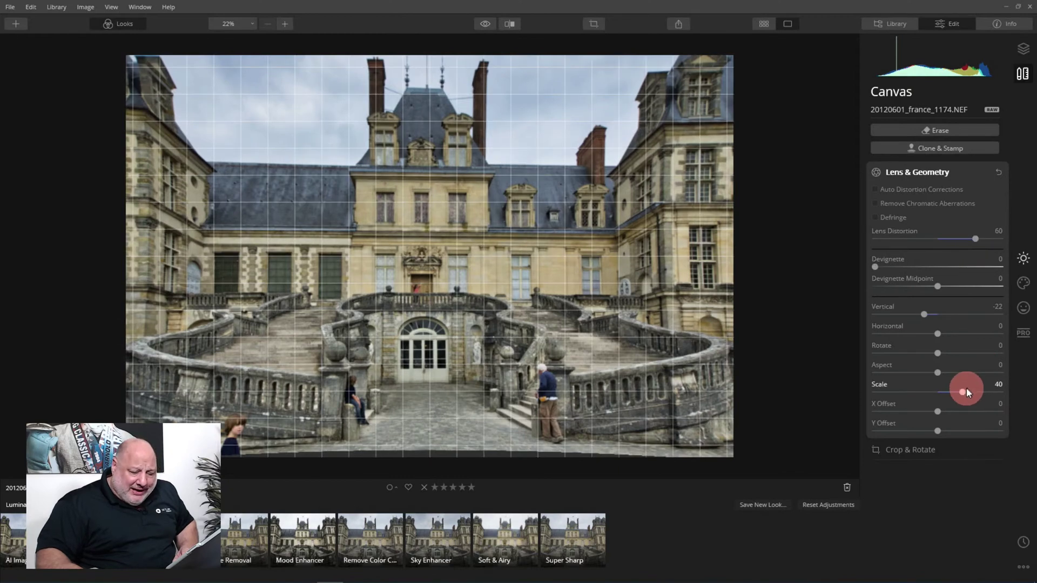
Adjust Scale to 52 and shift the château to X Offset -13 and Y Offset -30
{"action": "left_click_drag", "start_coordinate": [967, 387], "coordinate": [935, 390]}
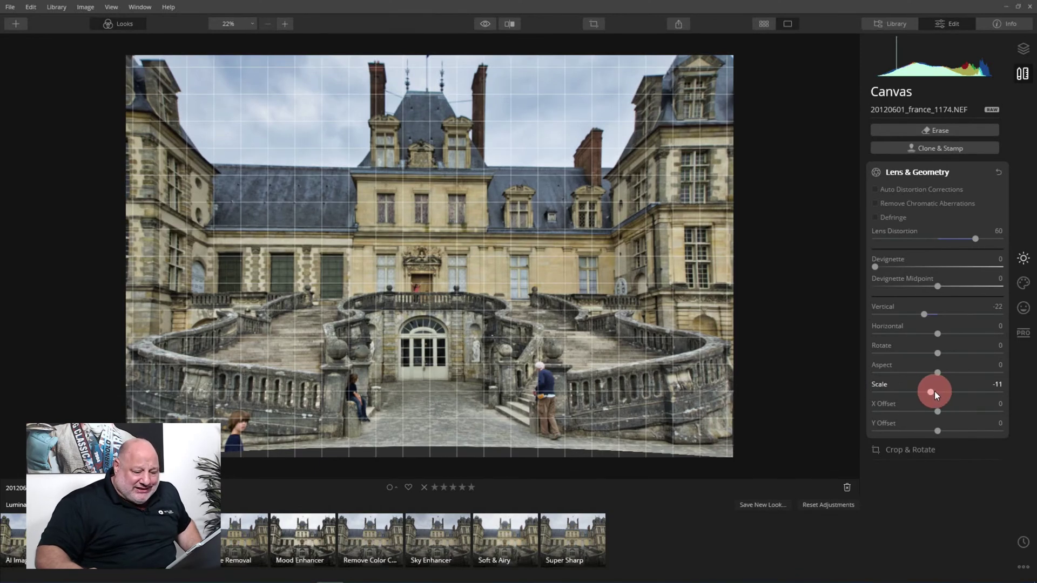
{"action": "left_click_drag", "start_coordinate": [928, 387], "coordinate": [968, 400]}
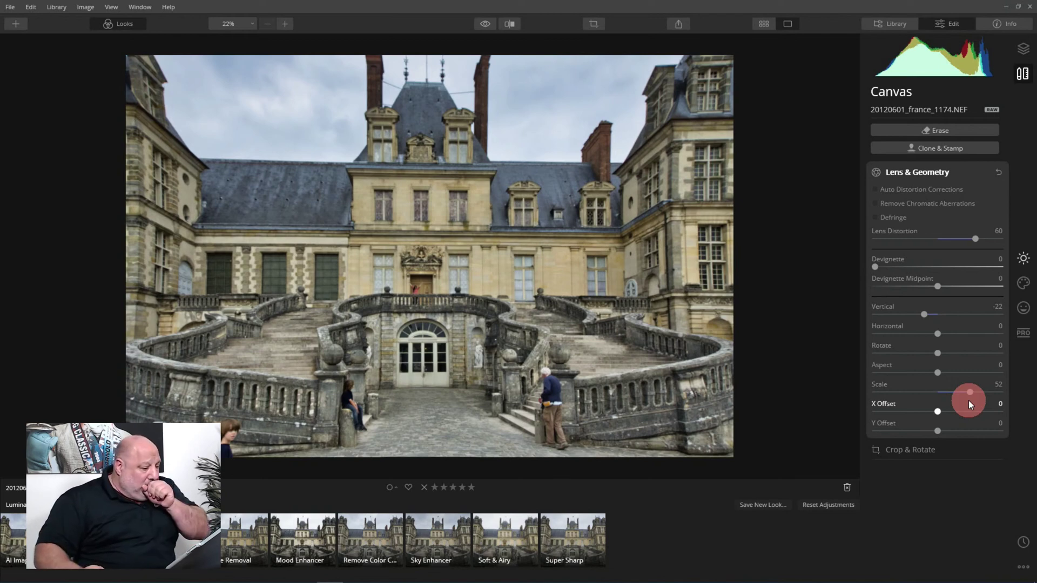
{"action": "left_click", "coordinate": [936, 397]}
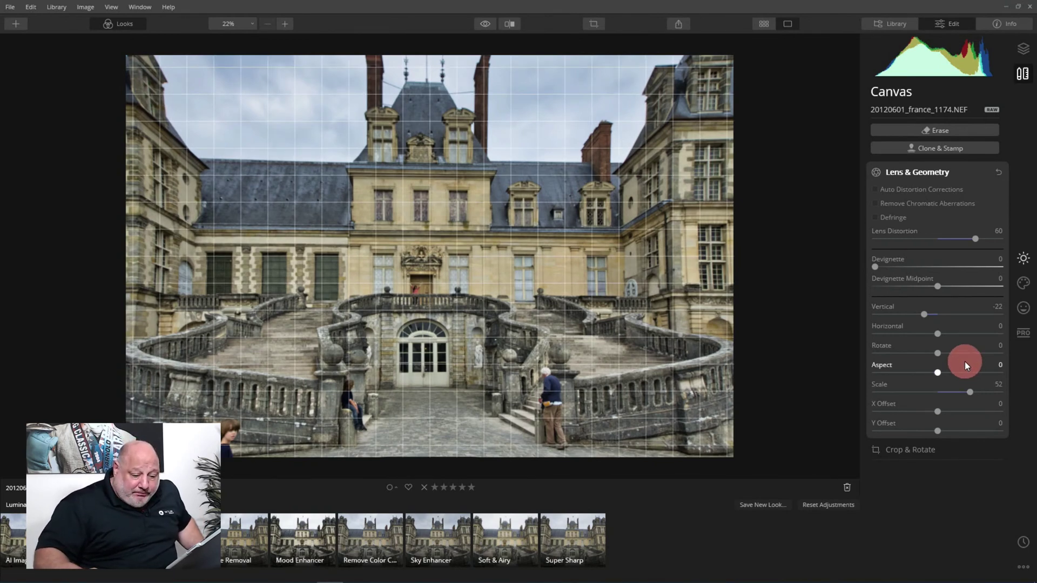
{"action": "left_click", "coordinate": [937, 412]}
{"action": "mouse_move", "coordinate": [938, 412]}
{"action": "left_mouse_down"}
{"action": "mouse_move", "coordinate": [947, 413]}
{"action": "mouse_move", "coordinate": [930, 417]}
{"action": "mouse_move", "coordinate": [930, 433]}
{"action": "mouse_move", "coordinate": [918, 431]}
{"action": "left_mouse_up"}
{"action": "left_click", "coordinate": [935, 431]}
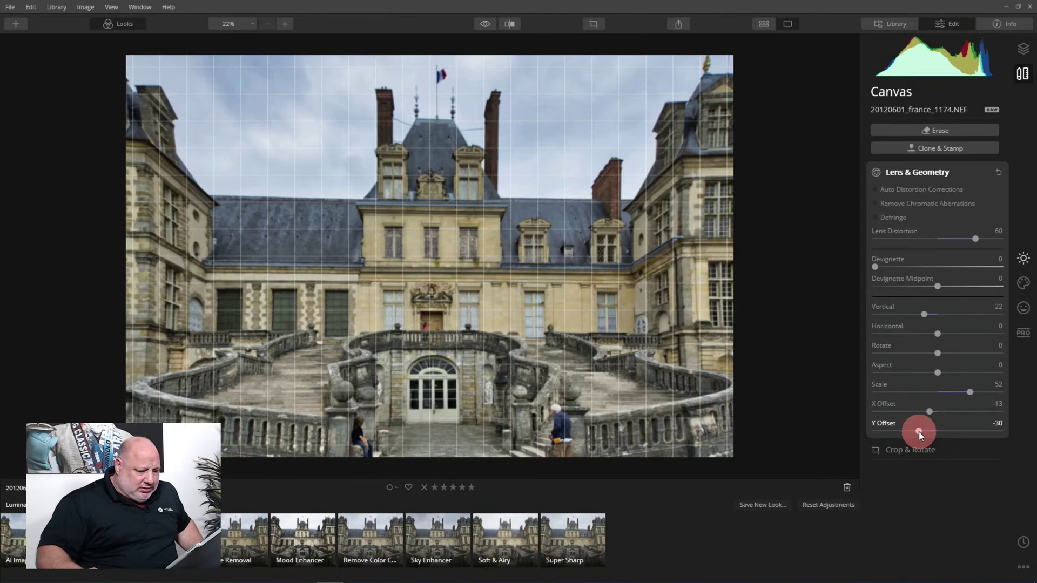
Set the château's Scale to -28, X Offset to -11 and Lens Distortion to 82
{"action": "left_click_drag", "start_coordinate": [970, 392], "coordinate": [907, 396]}
{"action": "left_click", "coordinate": [128, 296]}
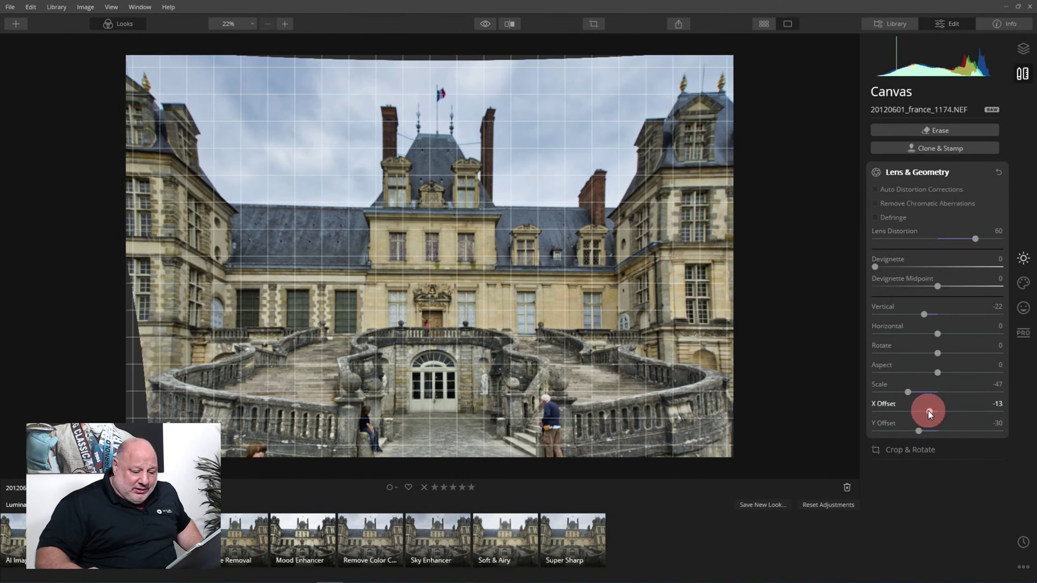
{"action": "left_click_drag", "start_coordinate": [928, 413], "coordinate": [931, 417]}
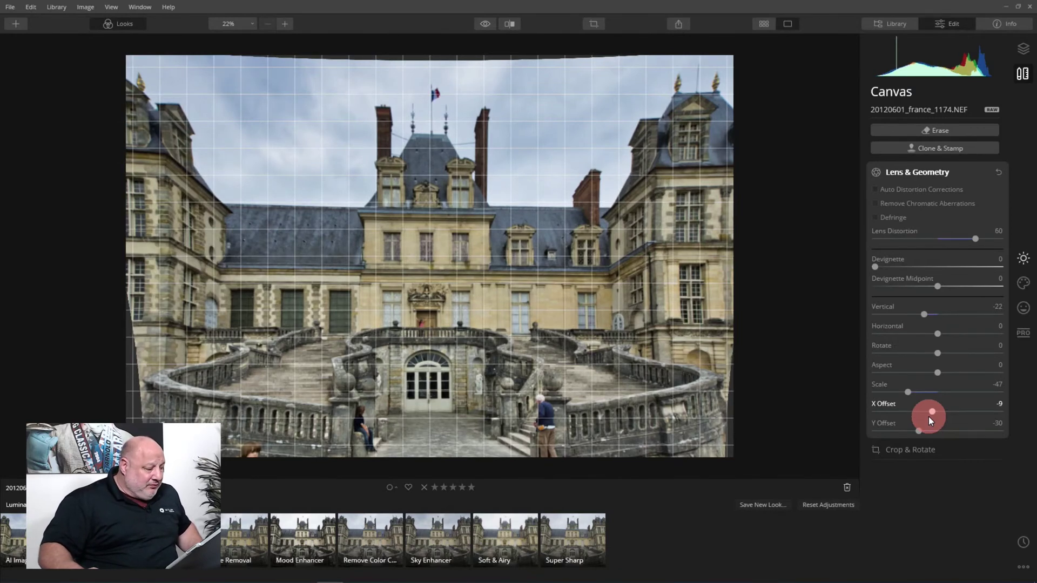
{"action": "left_click_drag", "start_coordinate": [920, 408], "coordinate": [928, 411]}
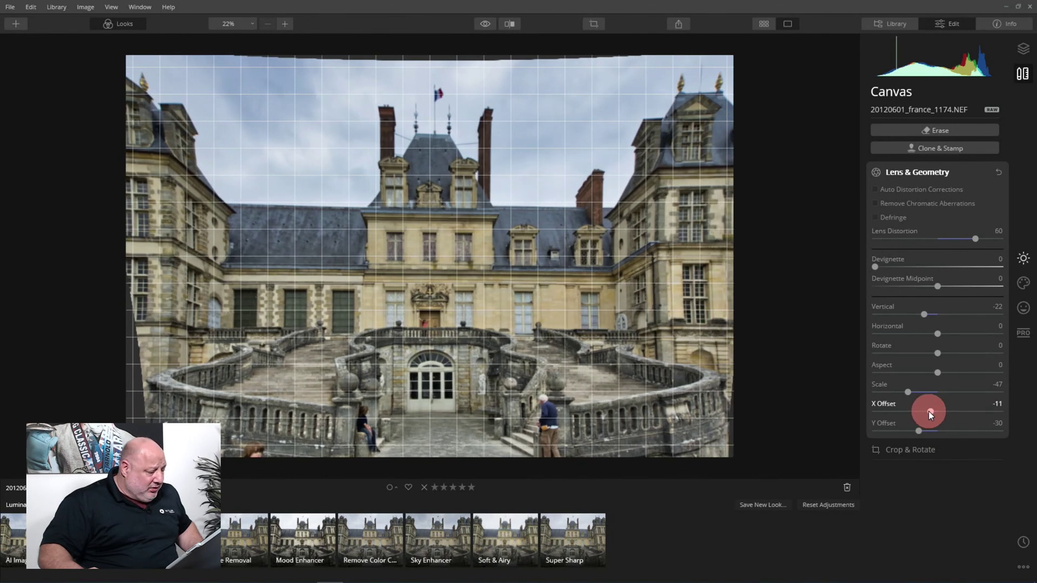
{"action": "left_click_drag", "start_coordinate": [928, 411], "coordinate": [929, 411]}
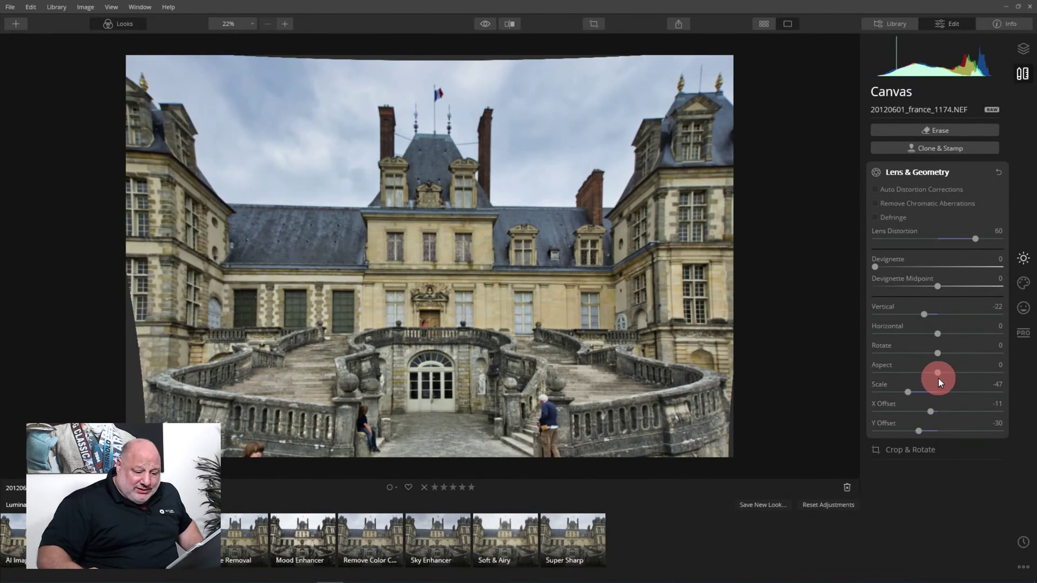
{"action": "left_click_drag", "start_coordinate": [909, 391], "coordinate": [921, 394]}
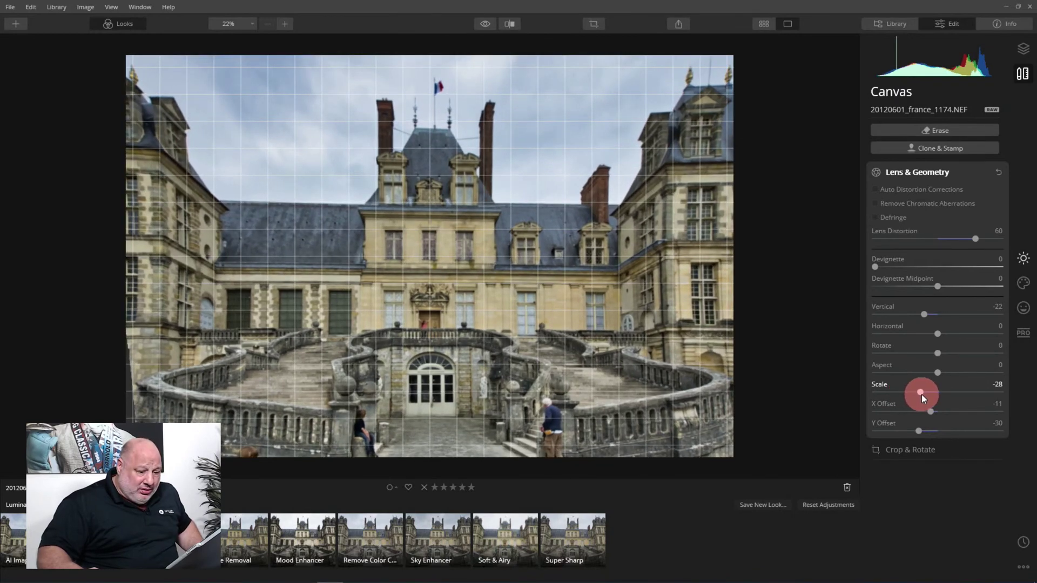
{"action": "mouse_move", "coordinate": [975, 239]}
{"action": "left_mouse_down"}
{"action": "mouse_move", "coordinate": [970, 248]}
{"action": "mouse_move", "coordinate": [988, 242]}
{"action": "left_mouse_up"}
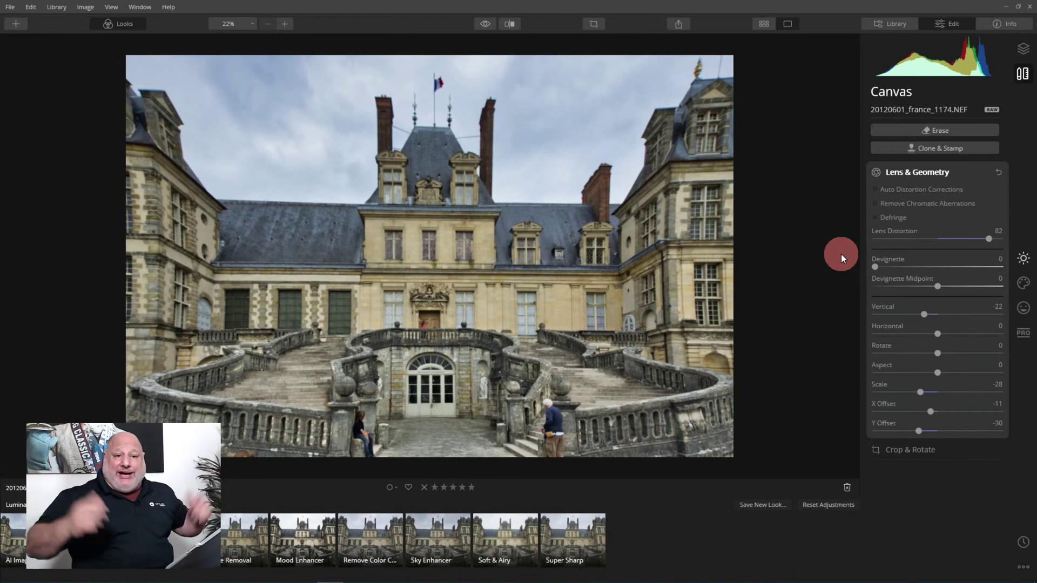
Toggle before/after on the château, then go back to the 5-photo Distortion album grid
{"action": "left_click", "coordinate": [483, 24]}
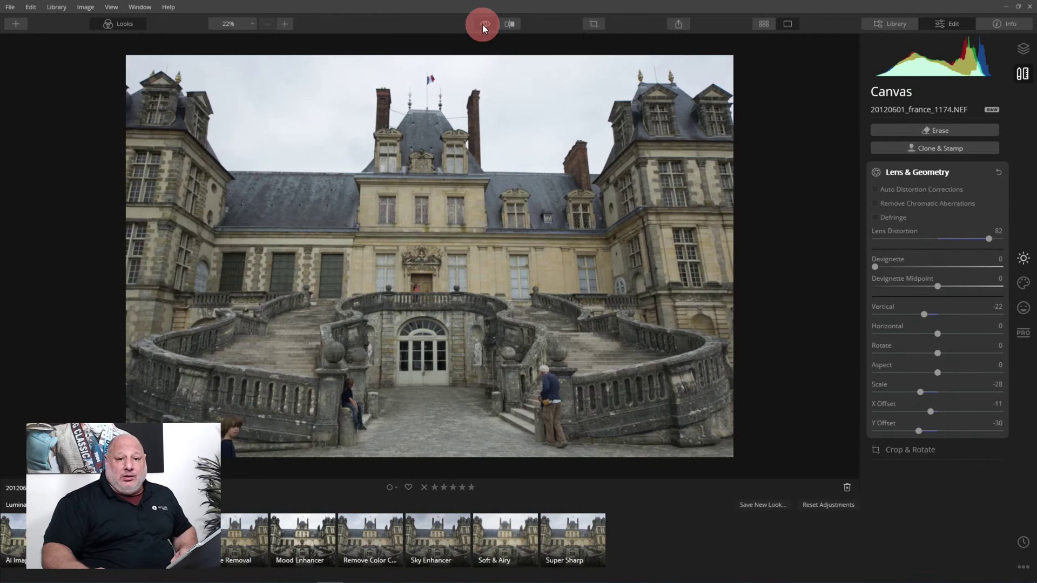
{"action": "left_click", "coordinate": [482, 24]}
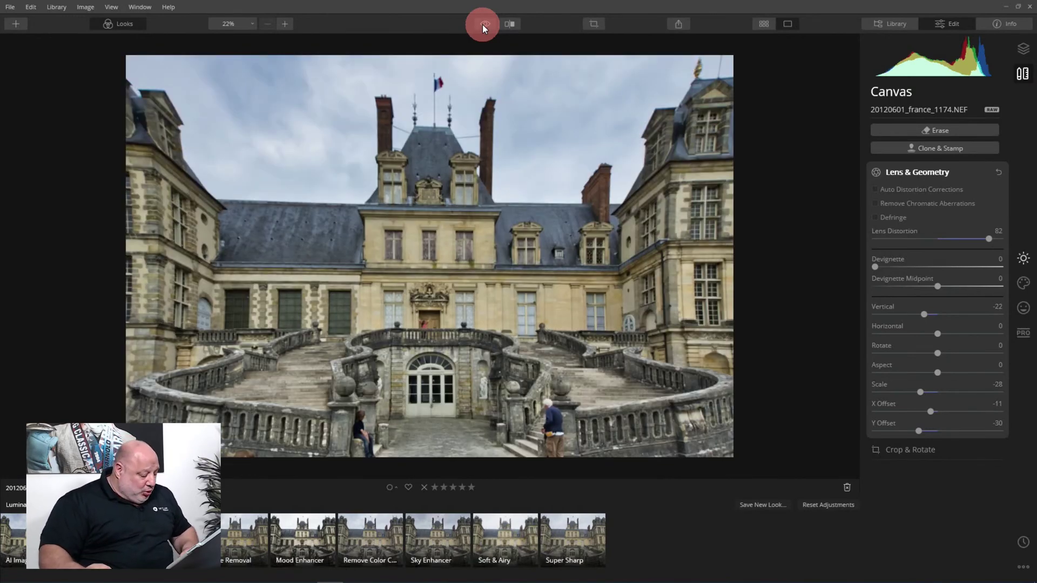
{"action": "key", "text": "g"}
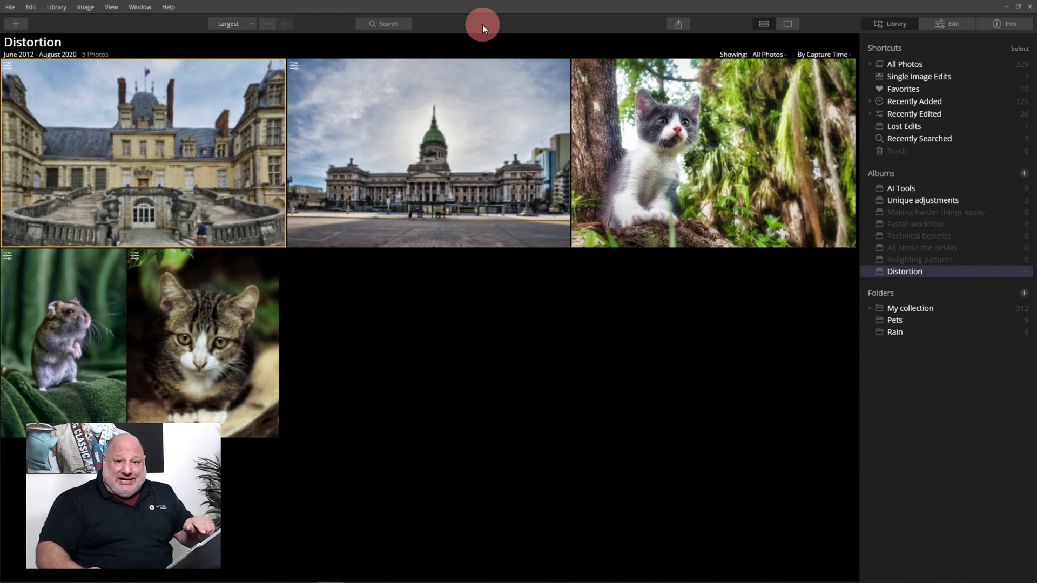
Open the tabby kitten photo, revert it to its original via Adjustments, and hide the Looks filmstrip
{"action": "double_click", "coordinate": [230, 306]}
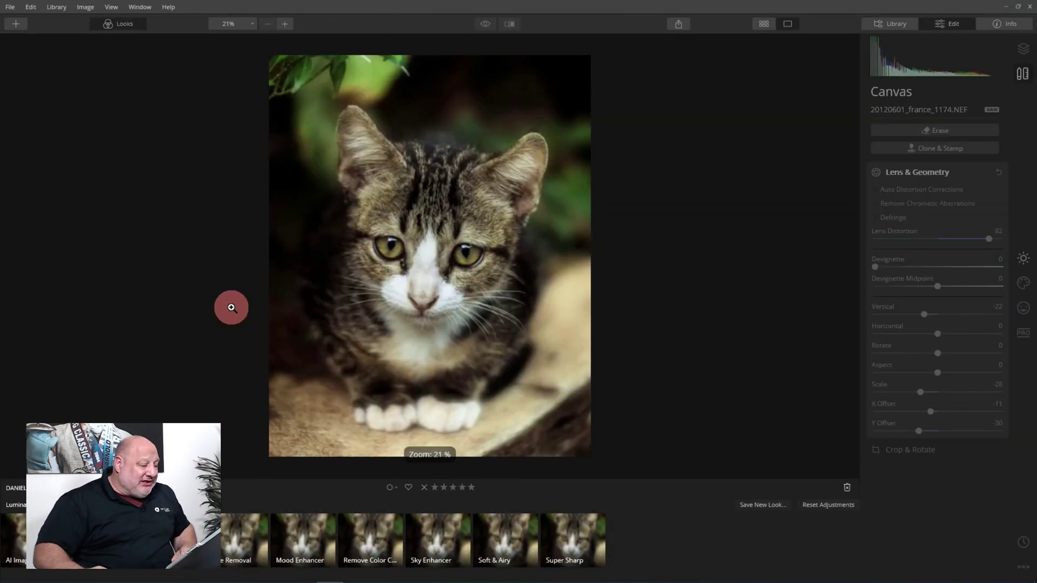
{"action": "right_click", "coordinate": [492, 168]}
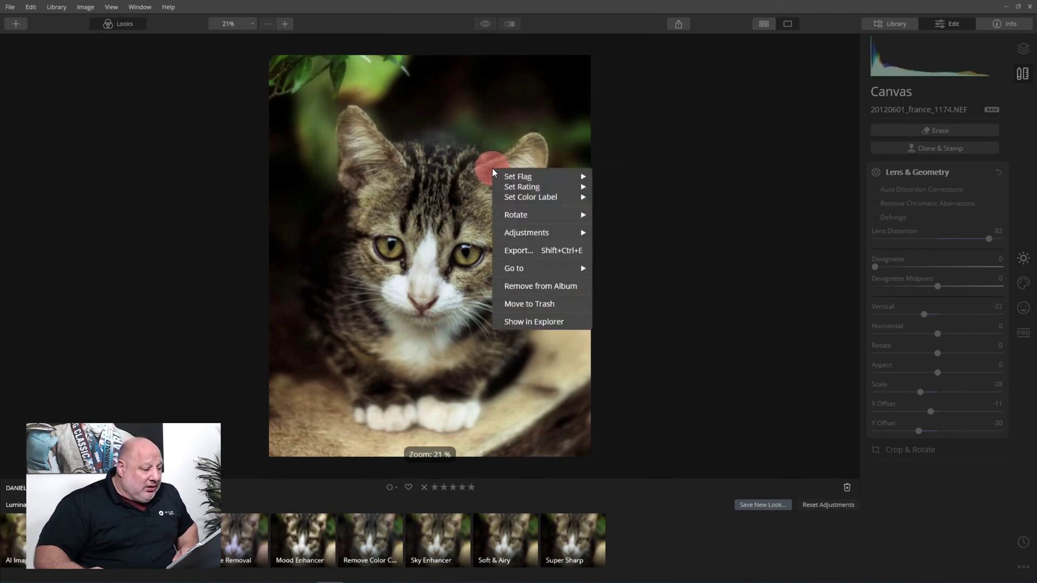
{"action": "right_click", "coordinate": [556, 236]}
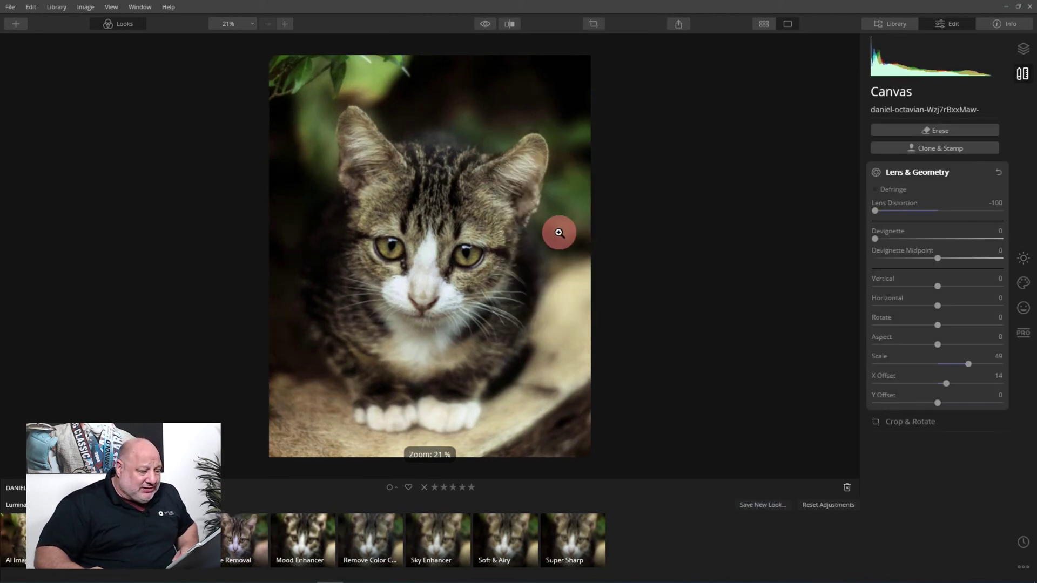
{"action": "mouse_move", "coordinate": [605, 300]}
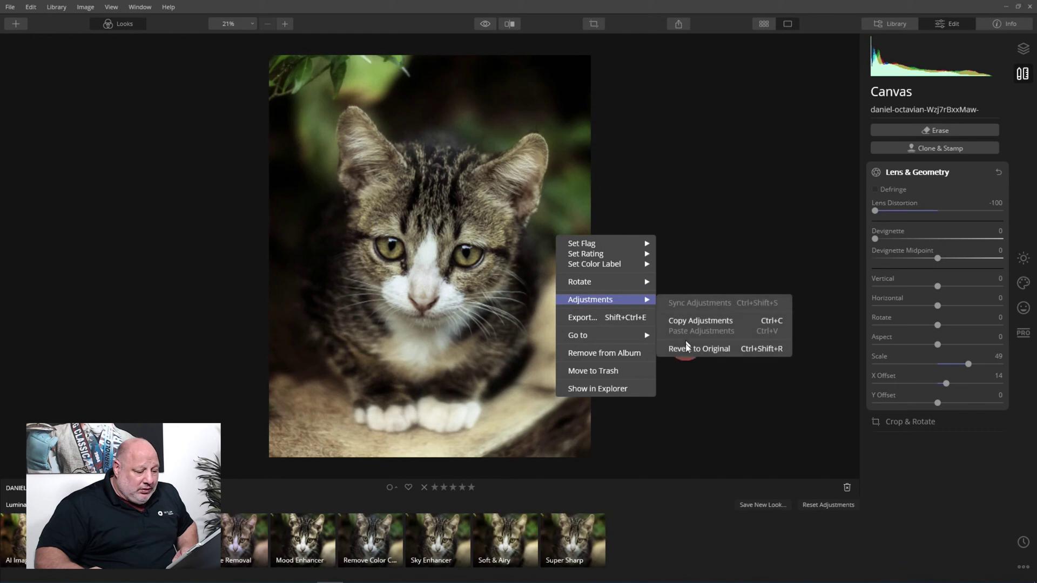
{"action": "left_click", "coordinate": [685, 351]}
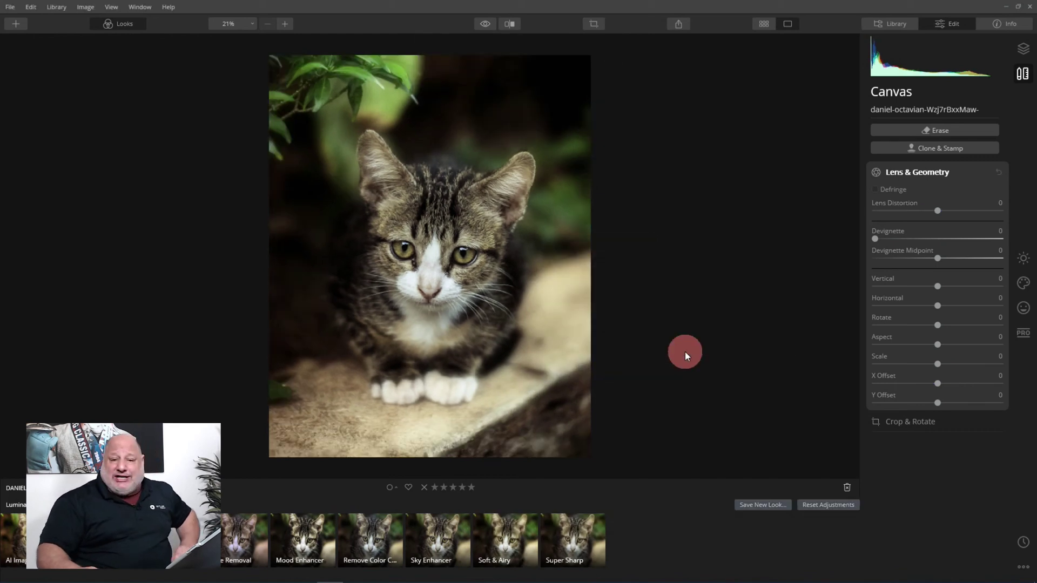
{"action": "left_click", "coordinate": [122, 25]}
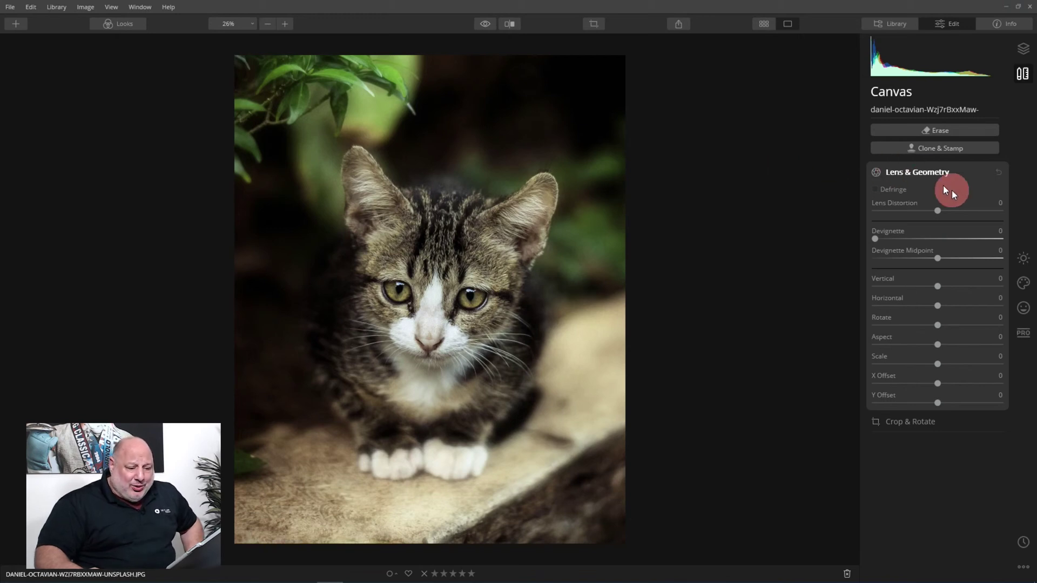
Set the tabby kitten's Lens Distortion to -100 and compare it twice against the original
{"action": "left_click", "coordinate": [938, 211]}
{"action": "left_click_drag", "start_coordinate": [938, 208], "coordinate": [866, 213]}
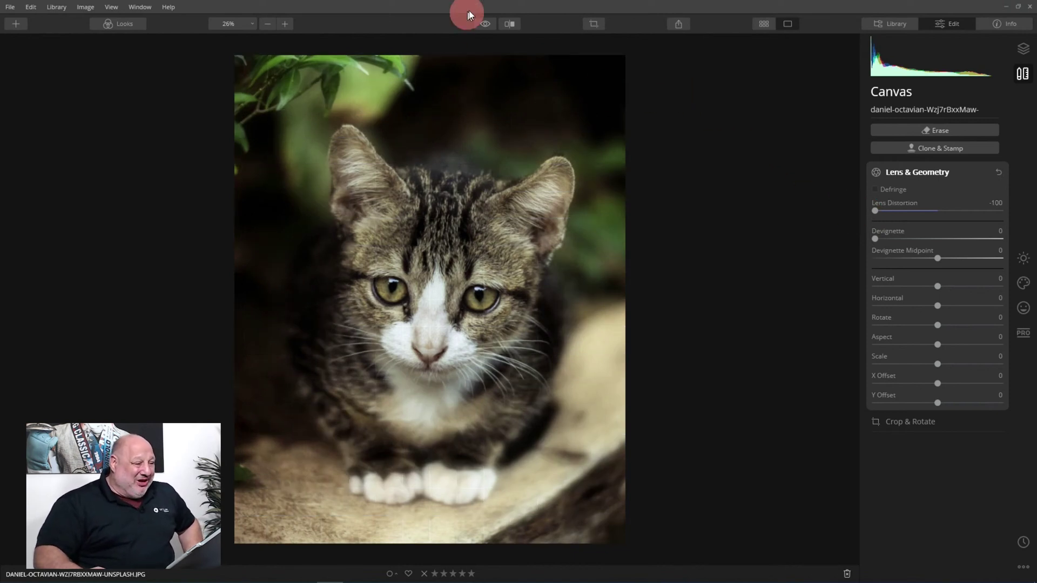
{"action": "left_click", "coordinate": [482, 22]}
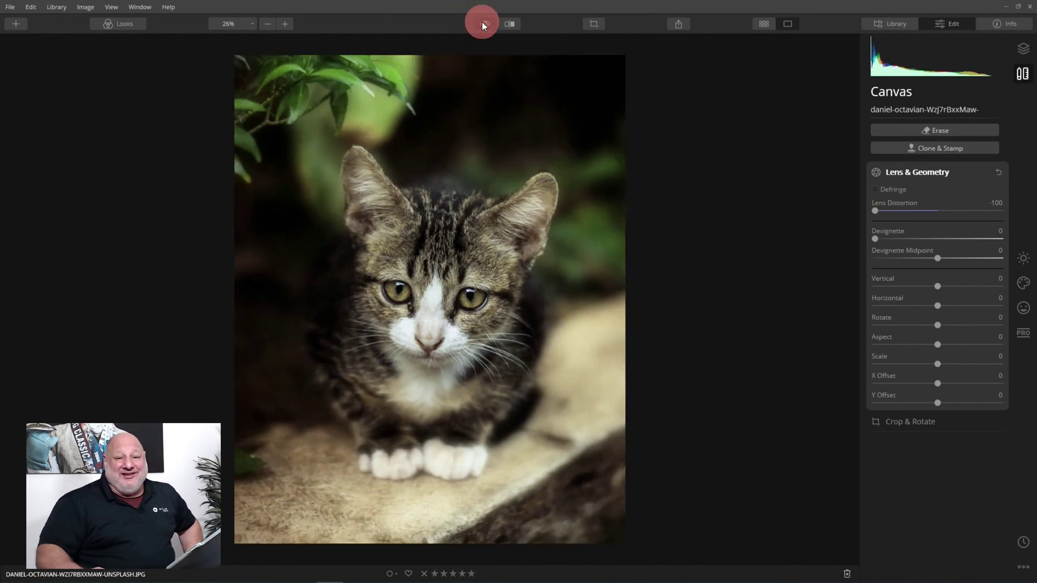
{"action": "left_click", "coordinate": [481, 22]}
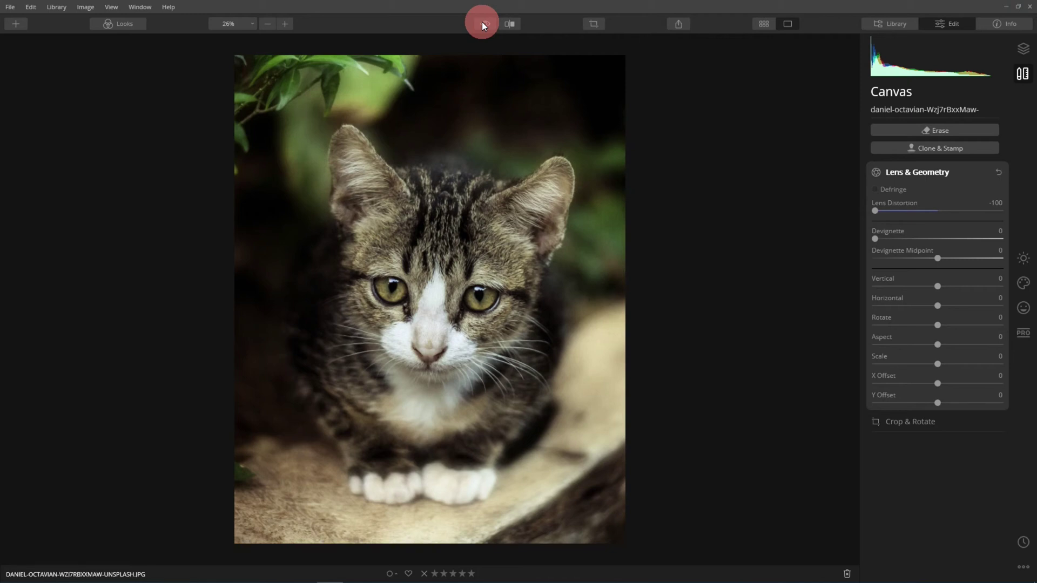
{"action": "left_click", "coordinate": [482, 22]}
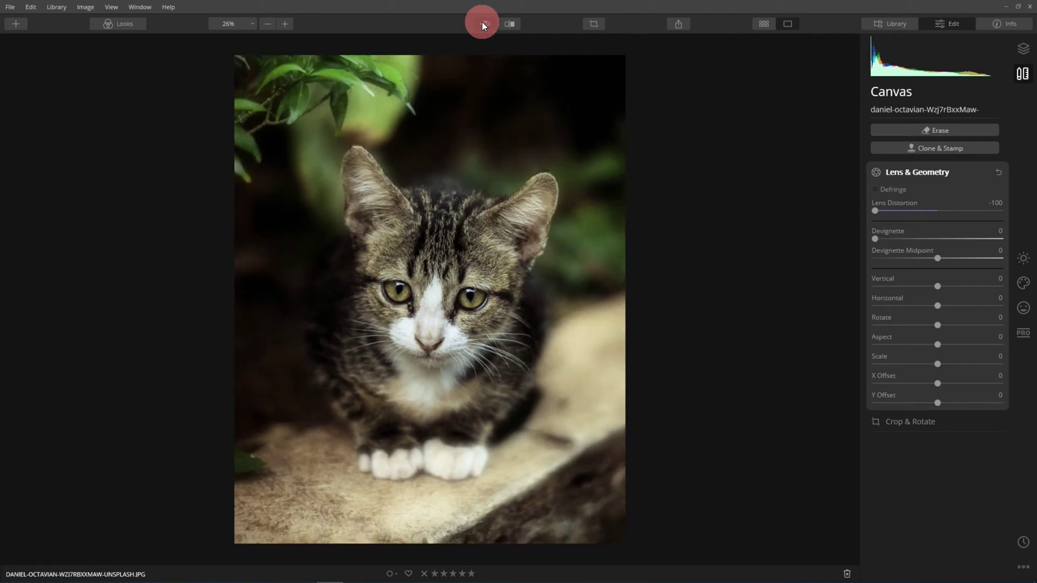
{"action": "left_click", "coordinate": [482, 21]}
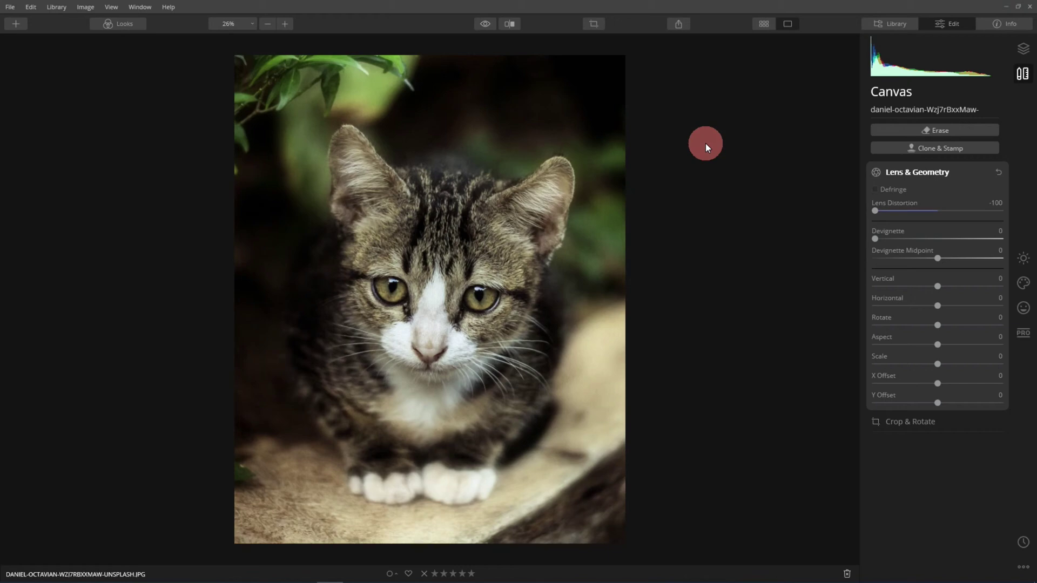
Back in the Distortion album, open the hamster photo and choose Adjustments > Revert to Original
{"action": "key", "text": "g"}
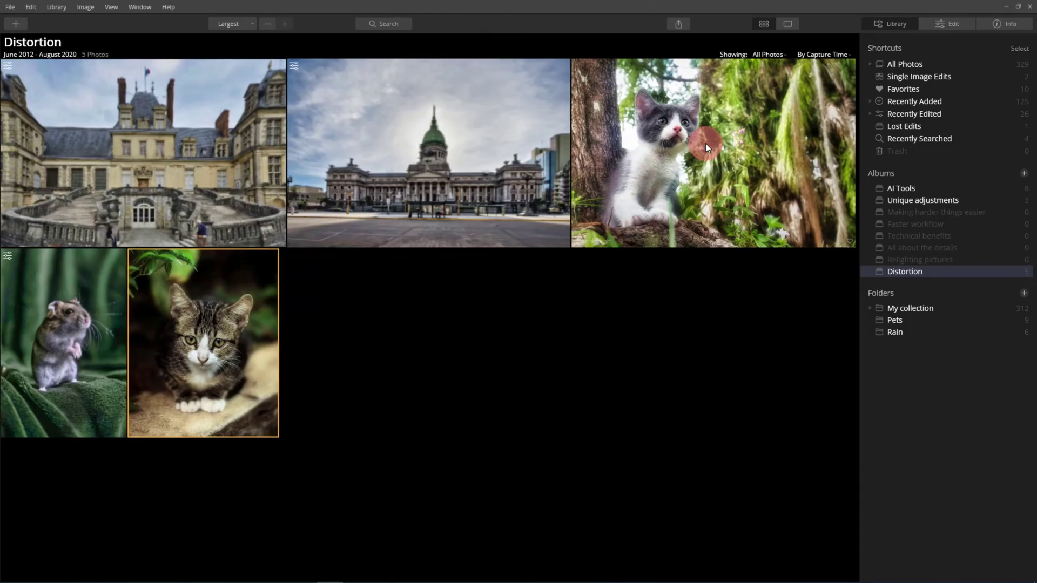
{"action": "double_click", "coordinate": [77, 304]}
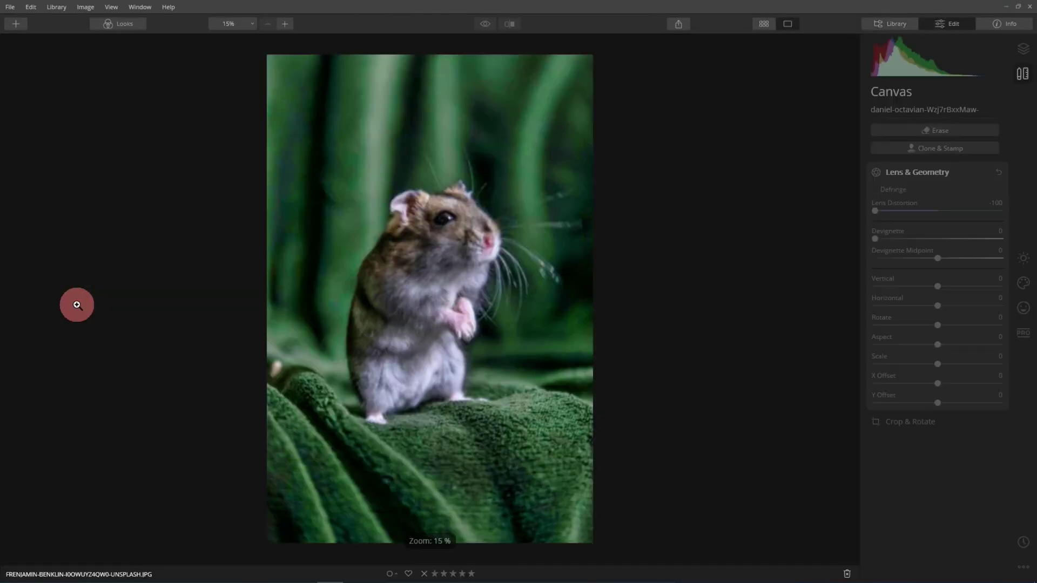
{"action": "right_click", "coordinate": [458, 235]}
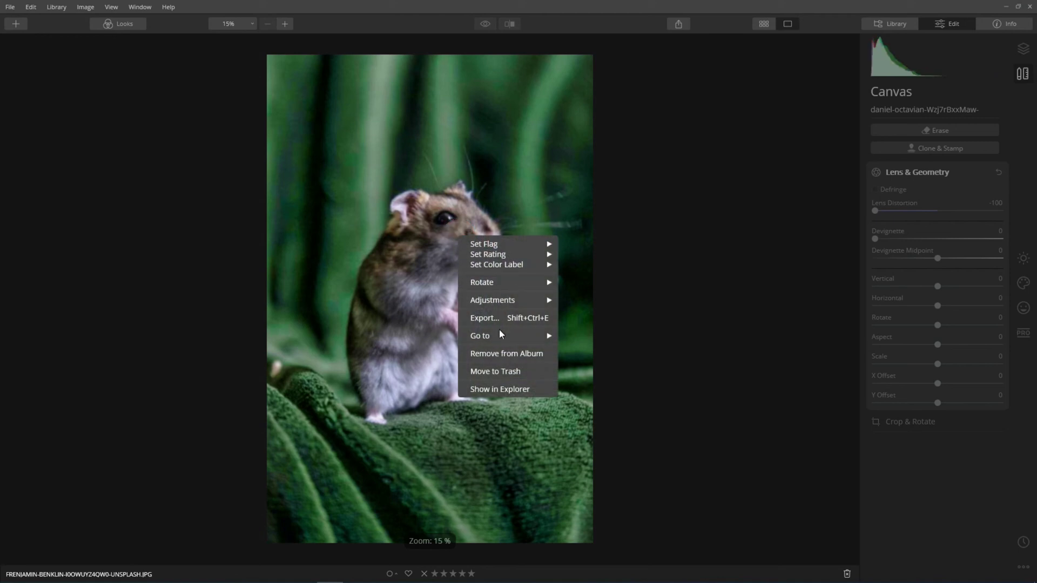
{"action": "mouse_move", "coordinate": [493, 300]}
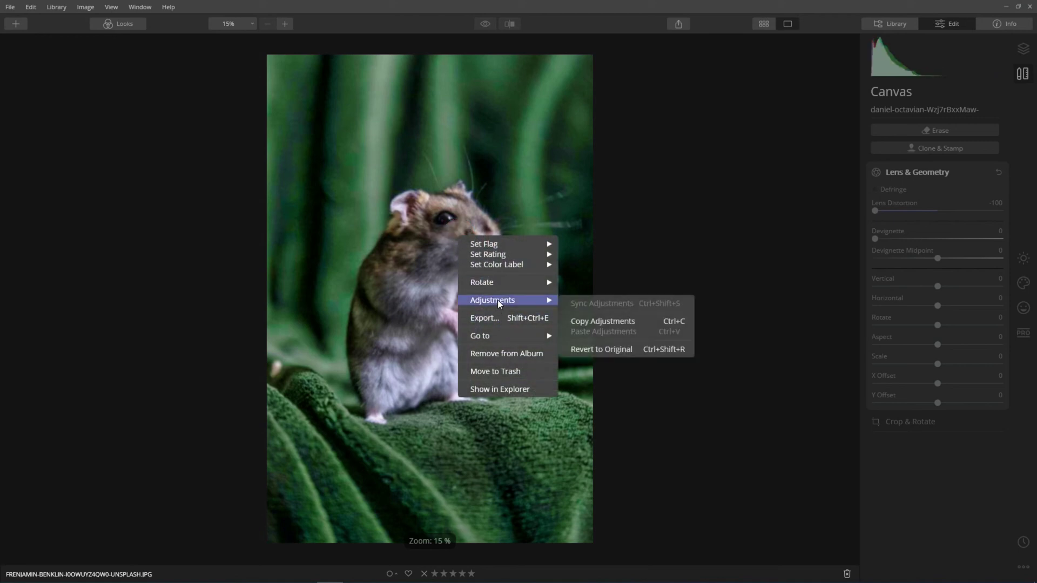
{"action": "left_click", "coordinate": [638, 348]}
{"action": "right_click", "coordinate": [486, 266]}
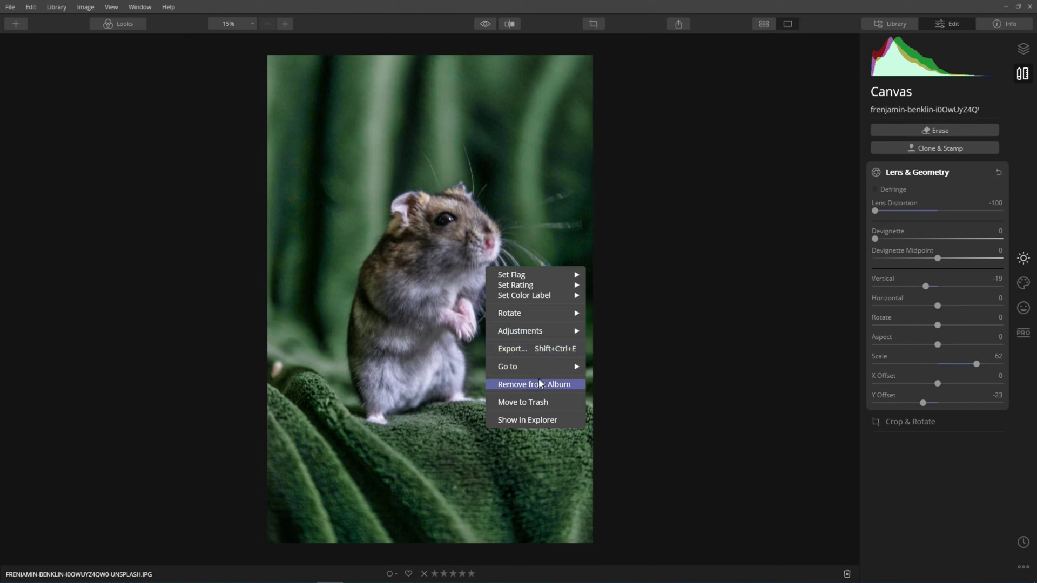
Restore the hamster photo to its Original Image state from History
{"action": "left_click", "coordinate": [1023, 541]}
{"action": "left_click", "coordinate": [907, 335]}
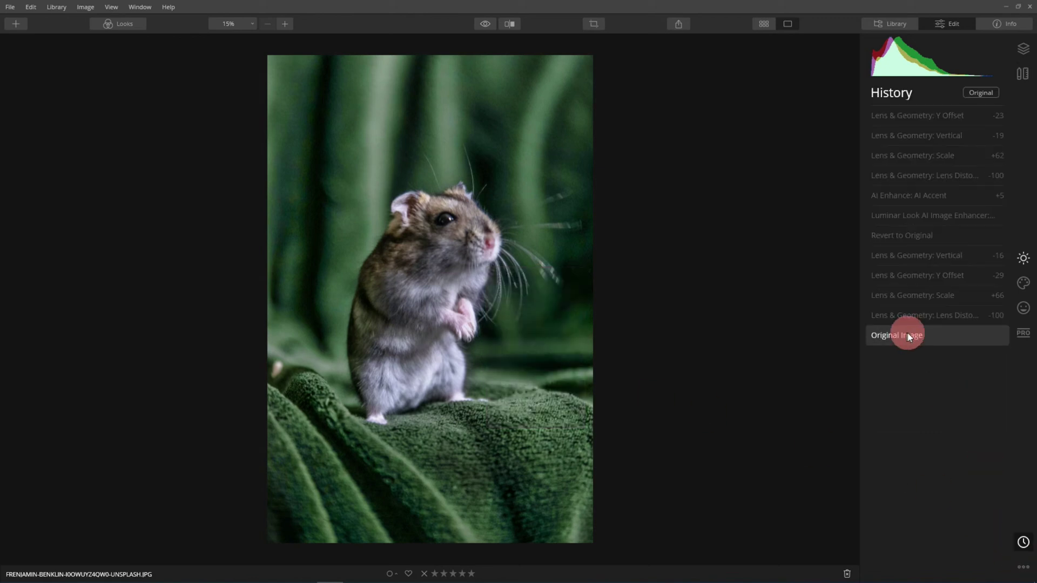
{"action": "left_click", "coordinate": [1023, 258]}
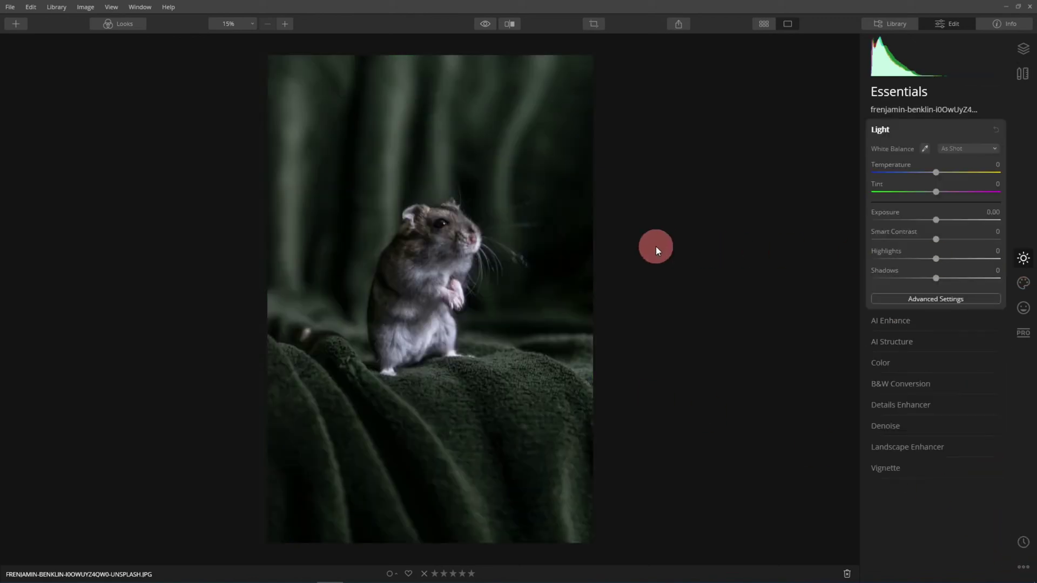
Apply the AI Image Enhancer look to the hamster at reduced strength
{"action": "left_click", "coordinate": [111, 24]}
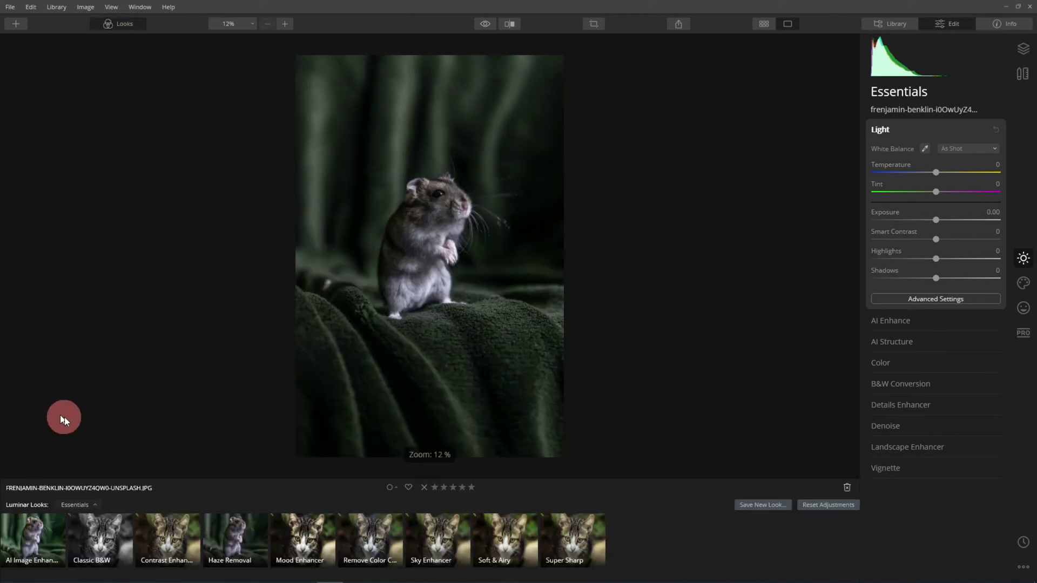
{"action": "left_click", "coordinate": [27, 532]}
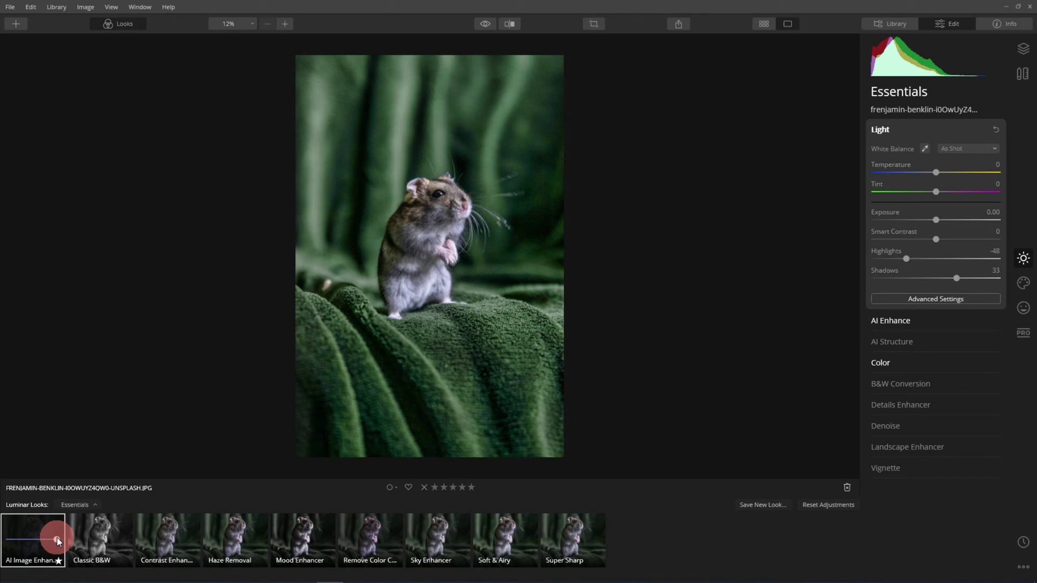
{"action": "left_click_drag", "start_coordinate": [57, 539], "coordinate": [45, 539]}
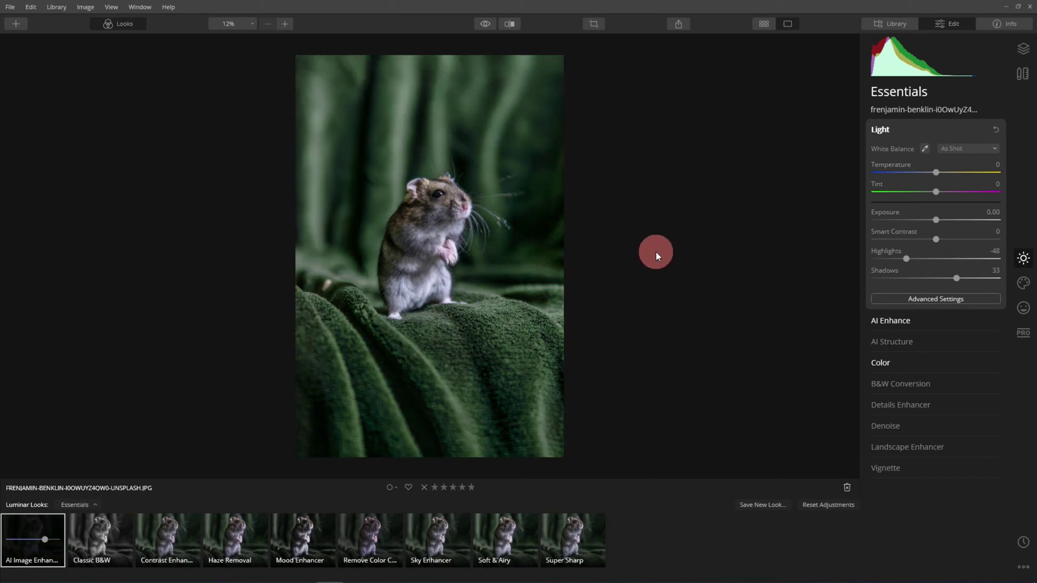
Set the hamster's Lens Distortion to -87, Vertical to -39 and Aspect to -19
{"action": "left_click", "coordinate": [1021, 71]}
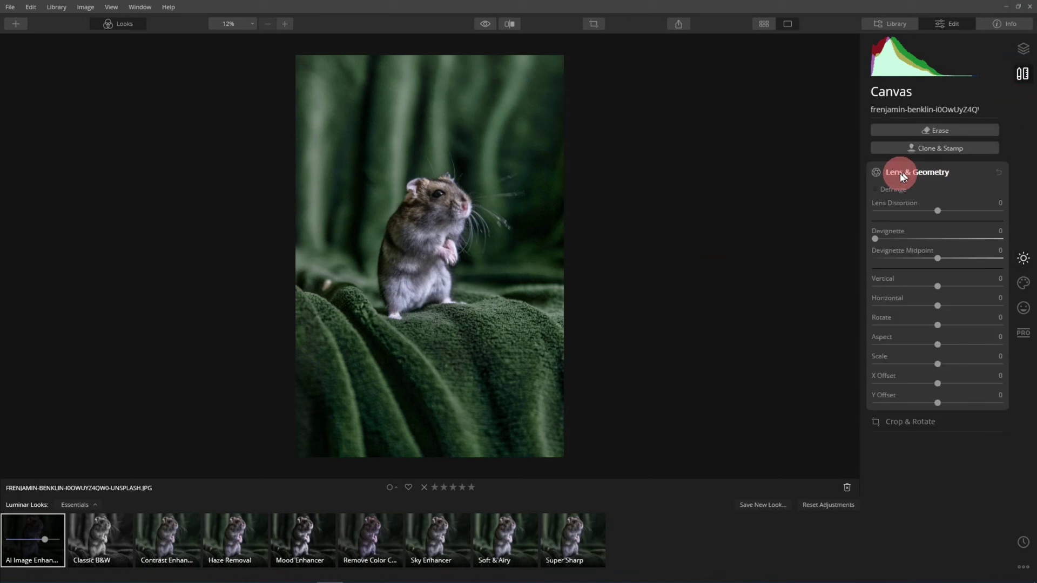
{"action": "left_click_drag", "start_coordinate": [937, 211], "coordinate": [883, 215]}
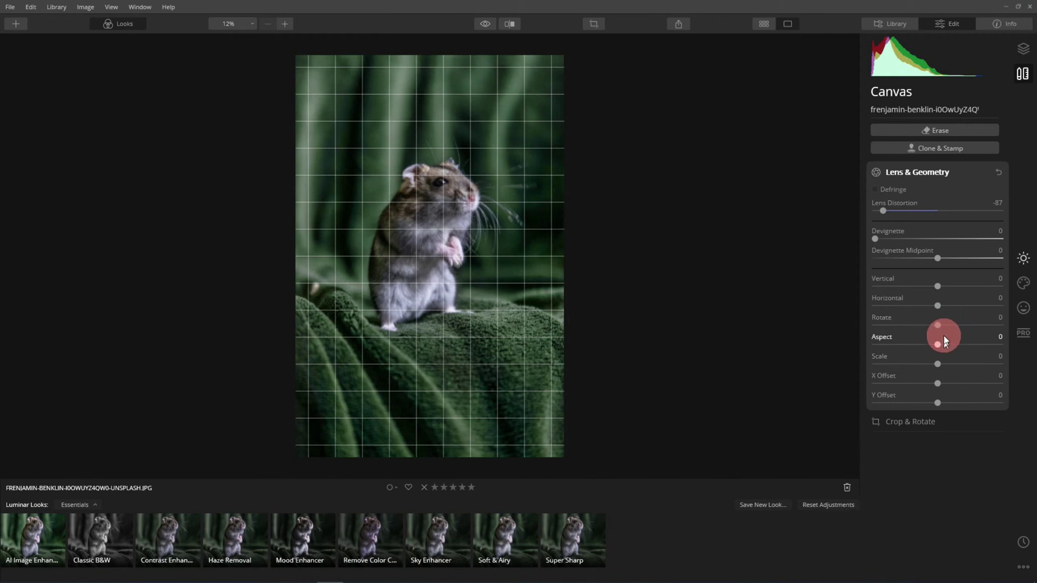
{"action": "left_click_drag", "start_coordinate": [934, 285], "coordinate": [910, 302]}
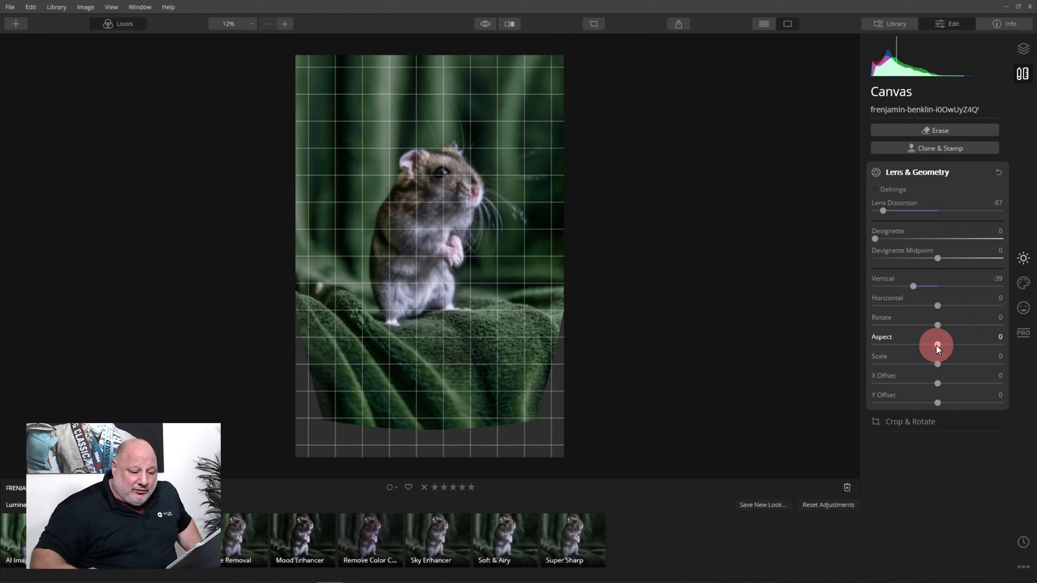
{"action": "mouse_move", "coordinate": [937, 345]}
{"action": "left_mouse_down"}
{"action": "mouse_move", "coordinate": [944, 351]}
{"action": "mouse_move", "coordinate": [912, 359]}
{"action": "mouse_move", "coordinate": [925, 358]}
{"action": "left_mouse_up"}
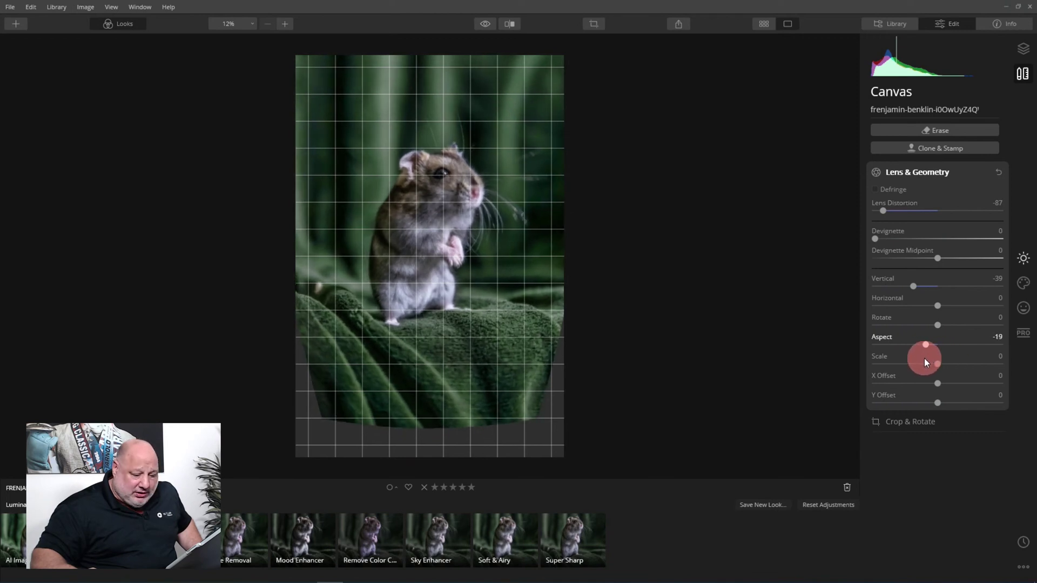
{"action": "left_click", "coordinate": [940, 382]}
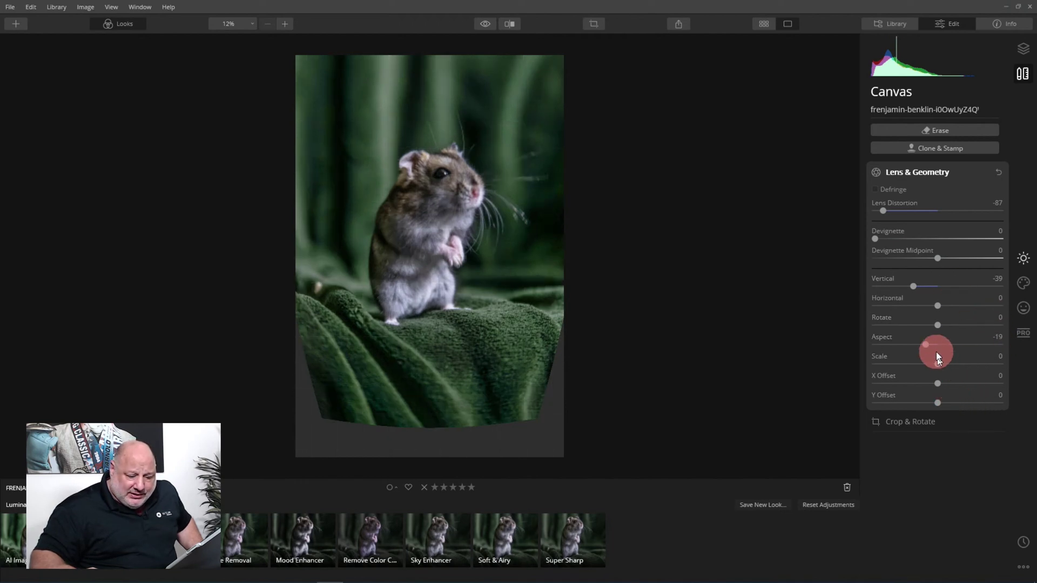
Raise Scale to 78, set Y Offset to -25, and preview the original
{"action": "left_click_drag", "start_coordinate": [948, 364], "coordinate": [986, 364]}
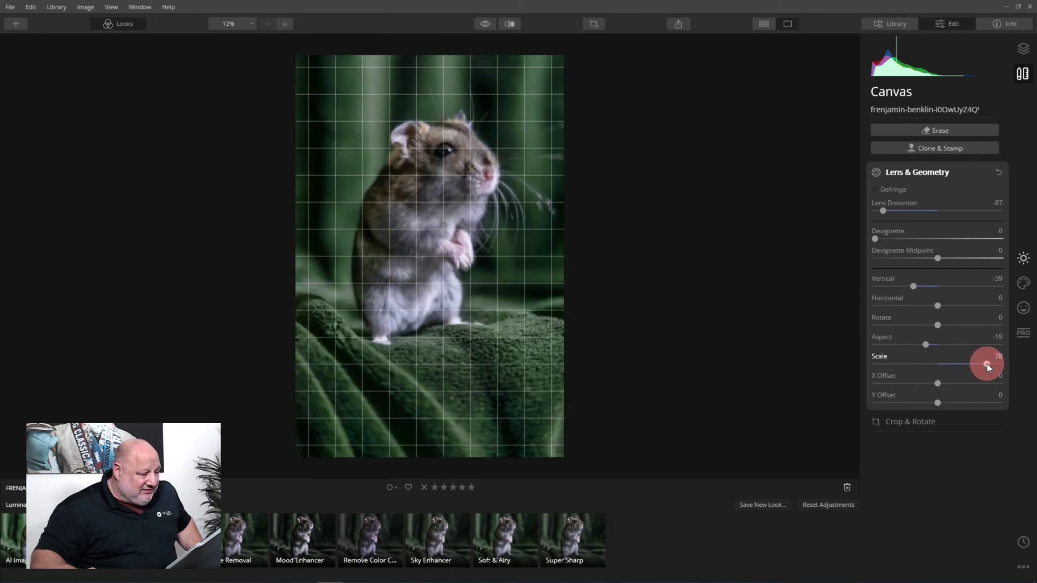
{"action": "left_click", "coordinate": [944, 391]}
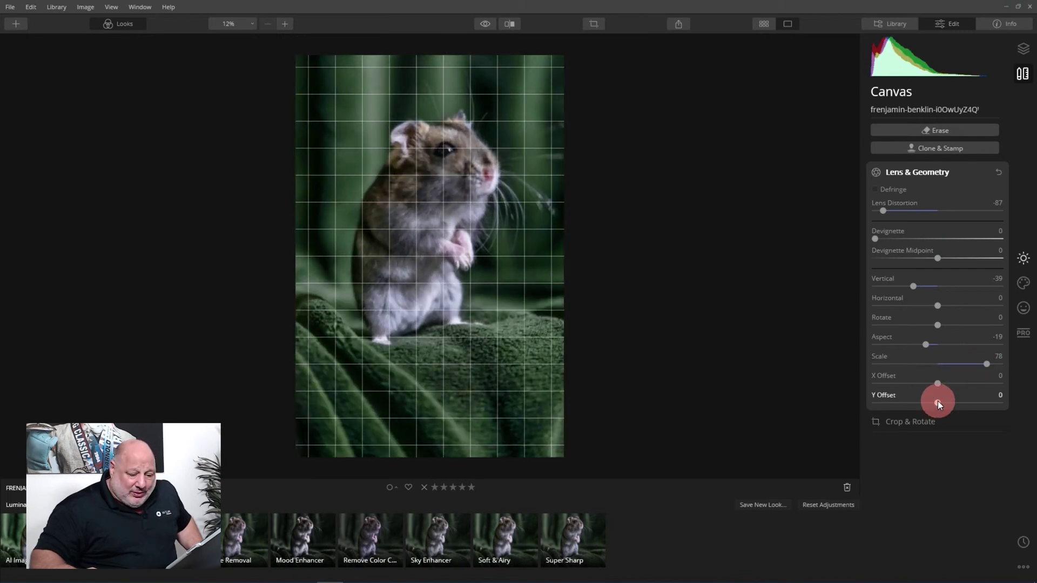
{"action": "left_click_drag", "start_coordinate": [938, 403], "coordinate": [921, 400]}
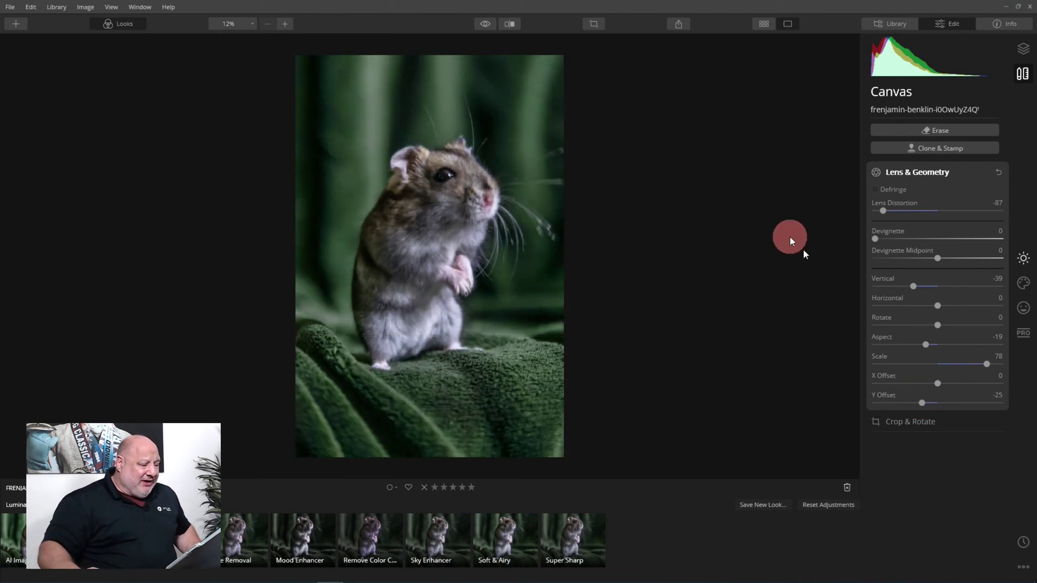
{"action": "left_click", "coordinate": [483, 23]}
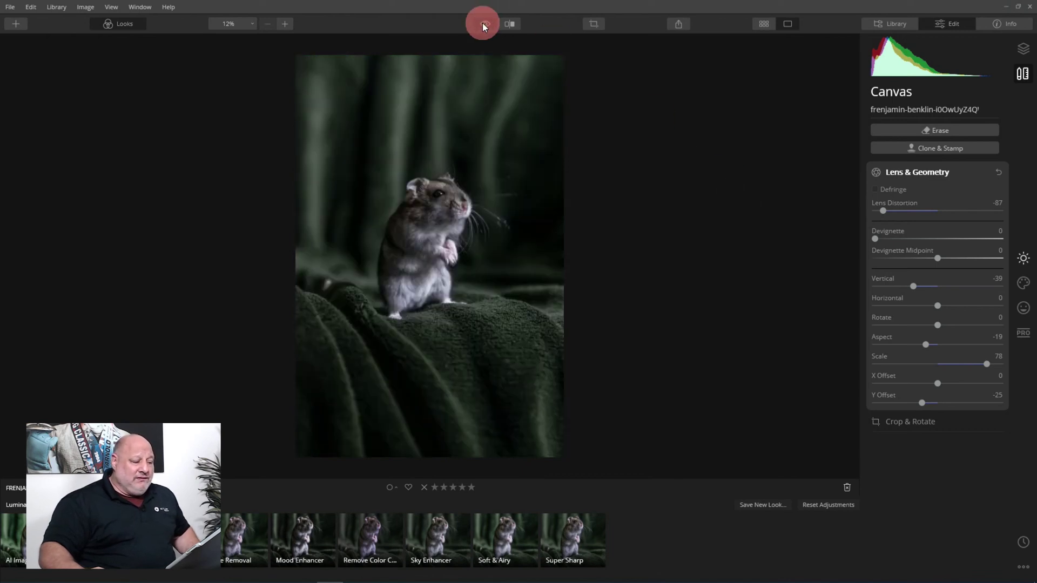
Return to the corrected hamster view, then go back to the Distortion album grid
{"action": "left_click", "coordinate": [482, 23]}
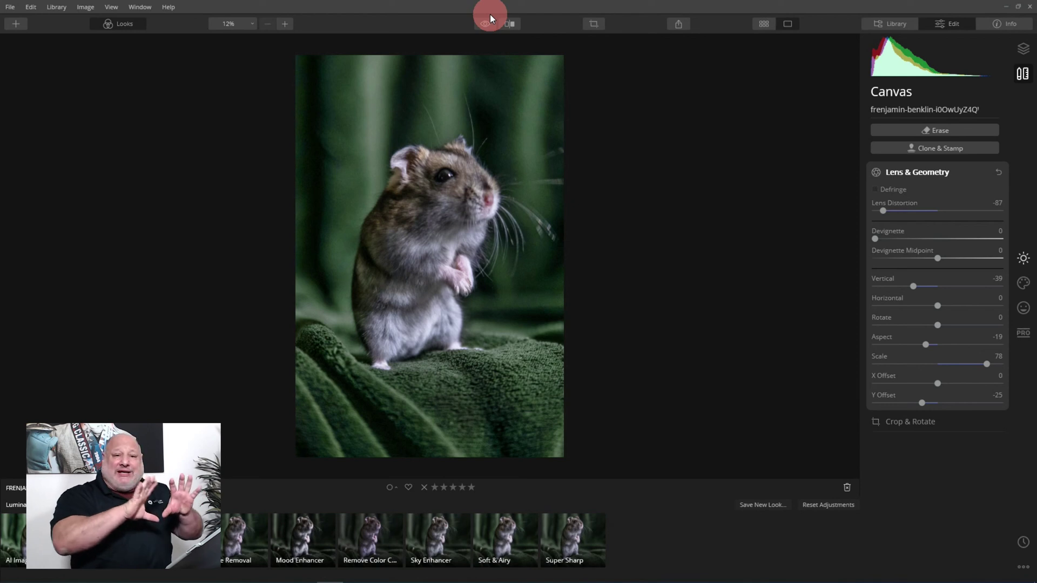
{"action": "key", "text": "g"}
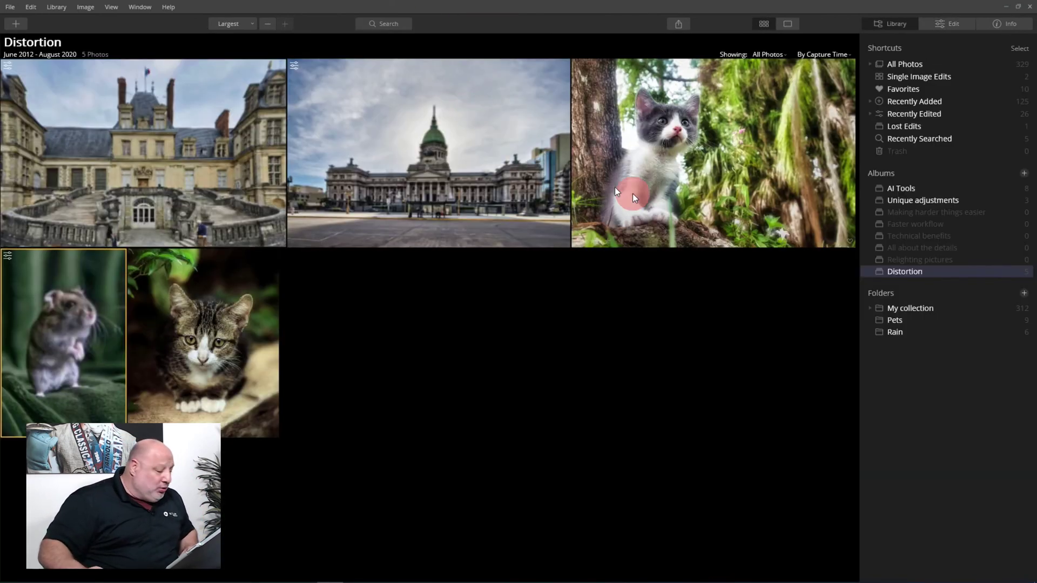
Open kitten photo _DSF070-Edited.jpg, check its Adjustments menu, and zoom to 100% and back
{"action": "double_click", "coordinate": [728, 143]}
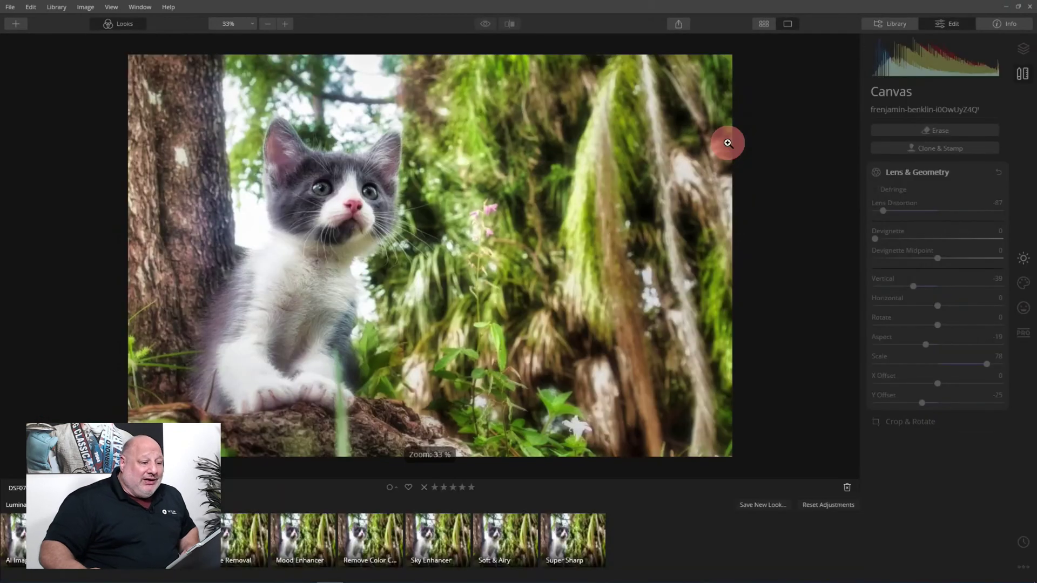
{"action": "right_click", "coordinate": [424, 191]}
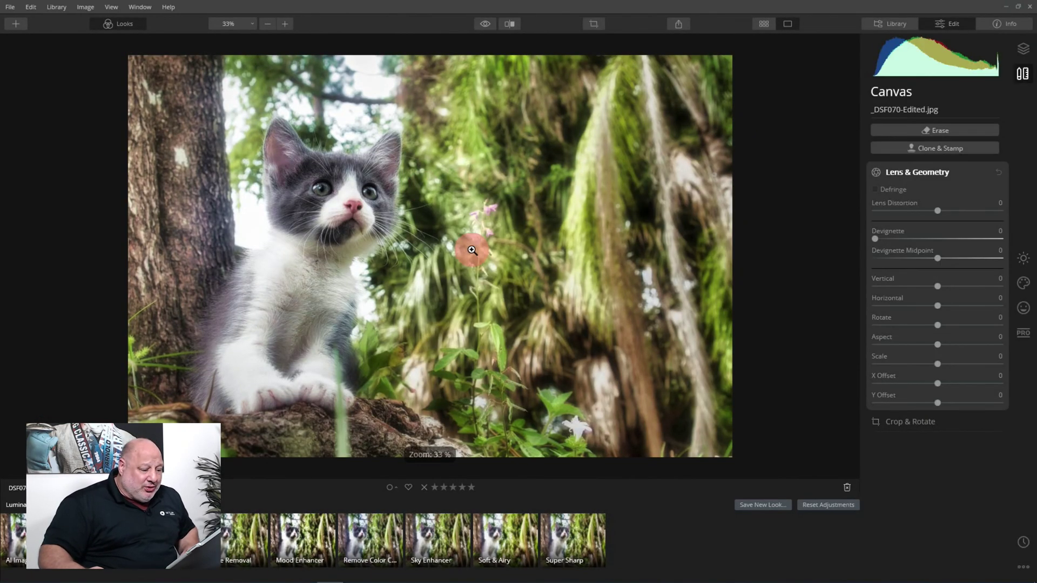
{"action": "right_click", "coordinate": [471, 238]}
{"action": "mouse_move", "coordinate": [507, 304]}
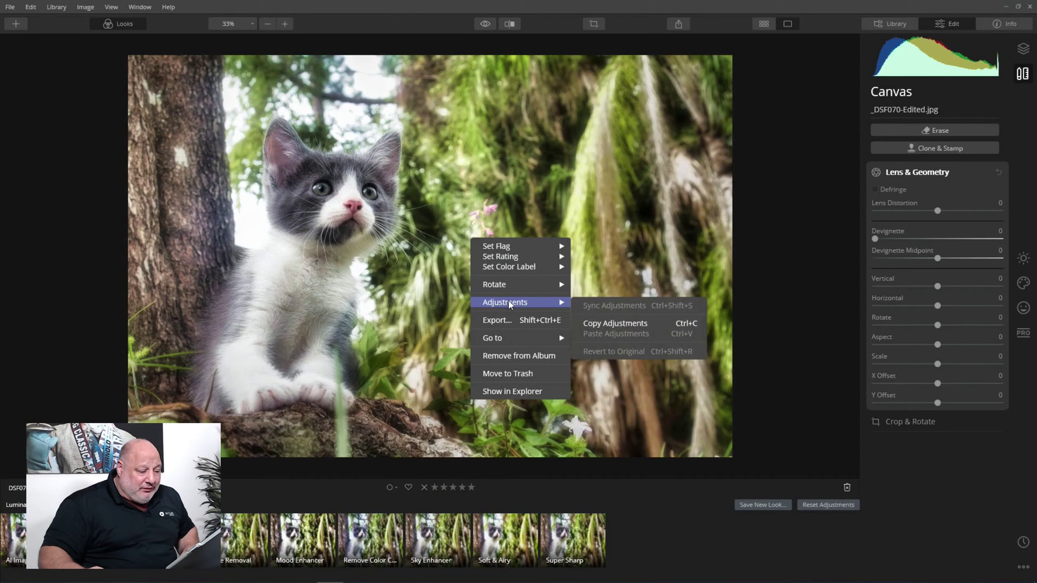
{"action": "double_click", "coordinate": [604, 197]}
{"action": "double_click", "coordinate": [604, 193]}
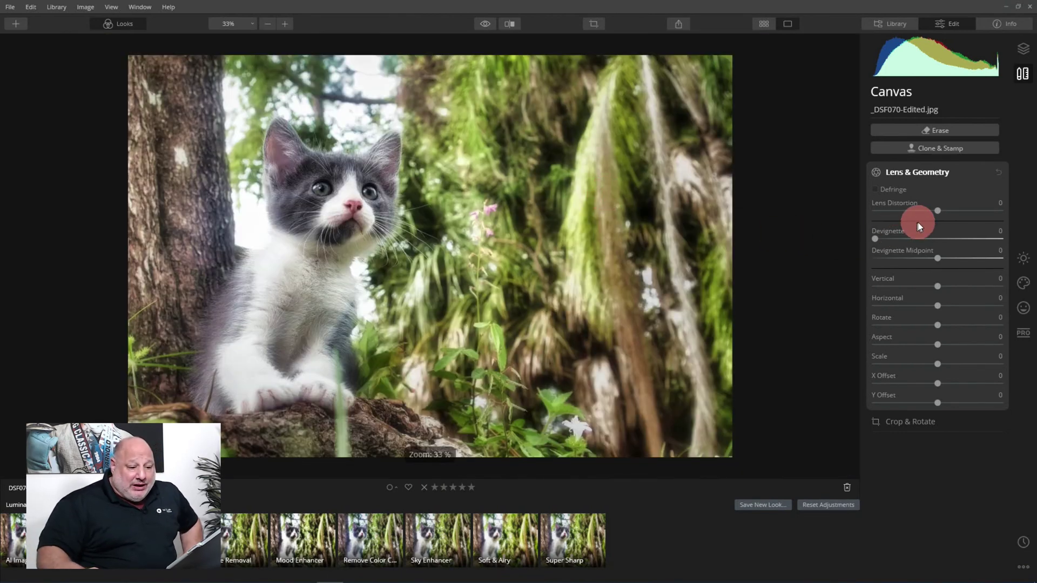
Correct the kitten's lens distortion to -59, checking against the original and the alignment grid
{"action": "mouse_move", "coordinate": [941, 212]}
{"action": "left_click_drag", "start_coordinate": [937, 212], "coordinate": [896, 226]}
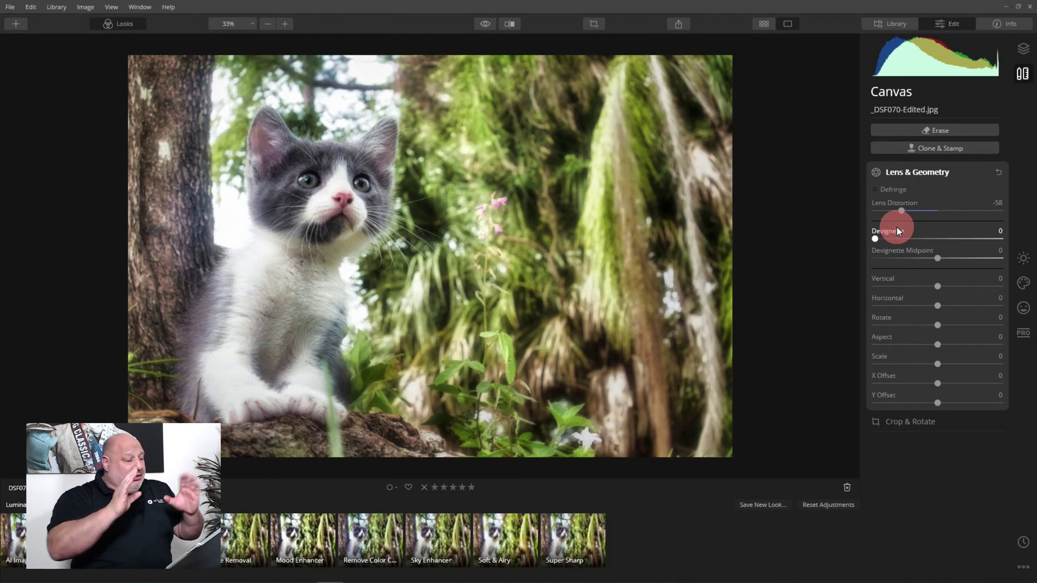
{"action": "left_click", "coordinate": [480, 23]}
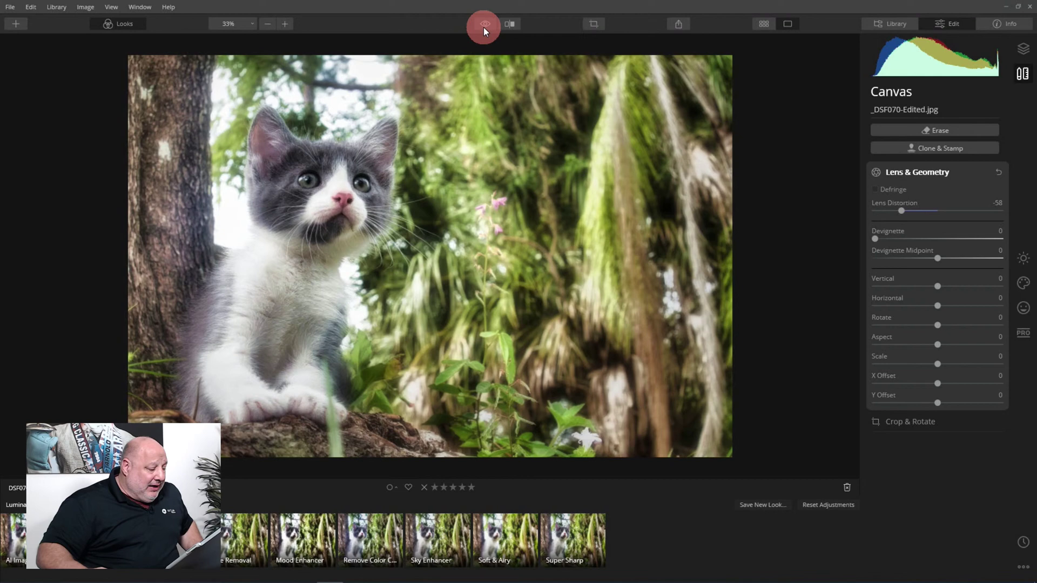
{"action": "left_click", "coordinate": [932, 208]}
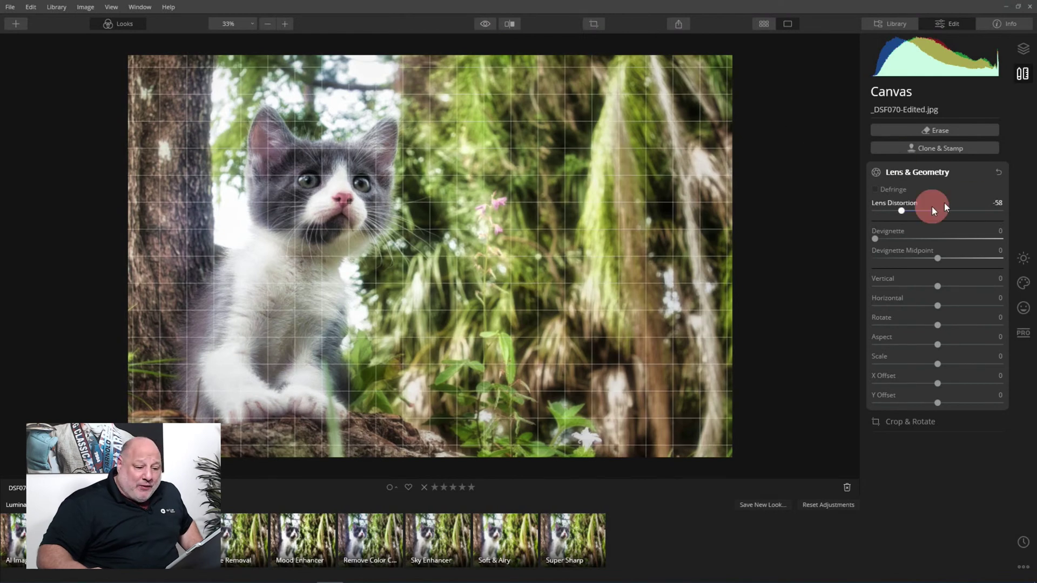
{"action": "left_click", "coordinate": [885, 232]}
{"action": "left_click_drag", "start_coordinate": [897, 213], "coordinate": [890, 232]}
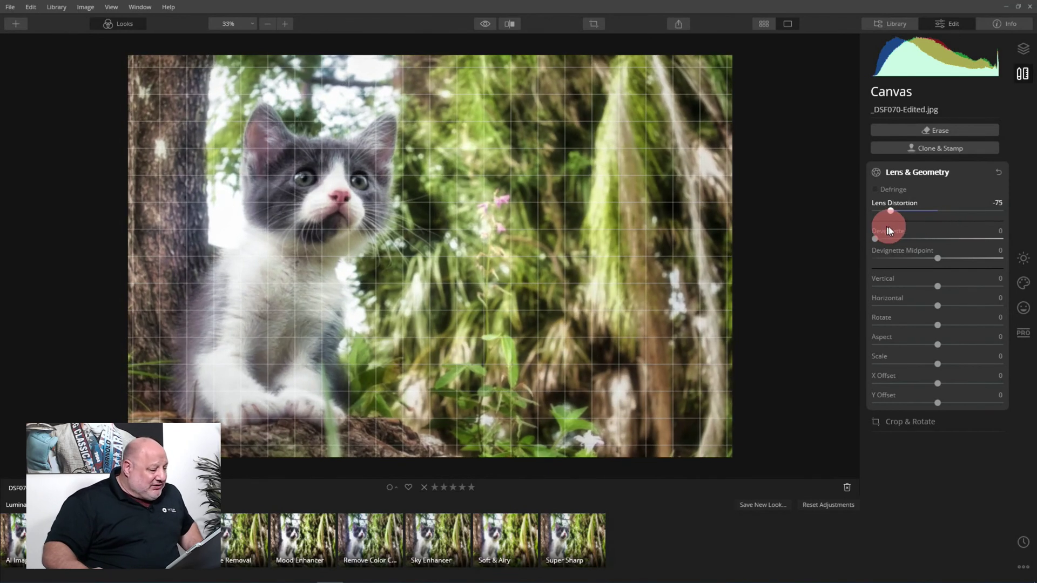
{"action": "left_click_drag", "start_coordinate": [889, 225], "coordinate": [899, 224]}
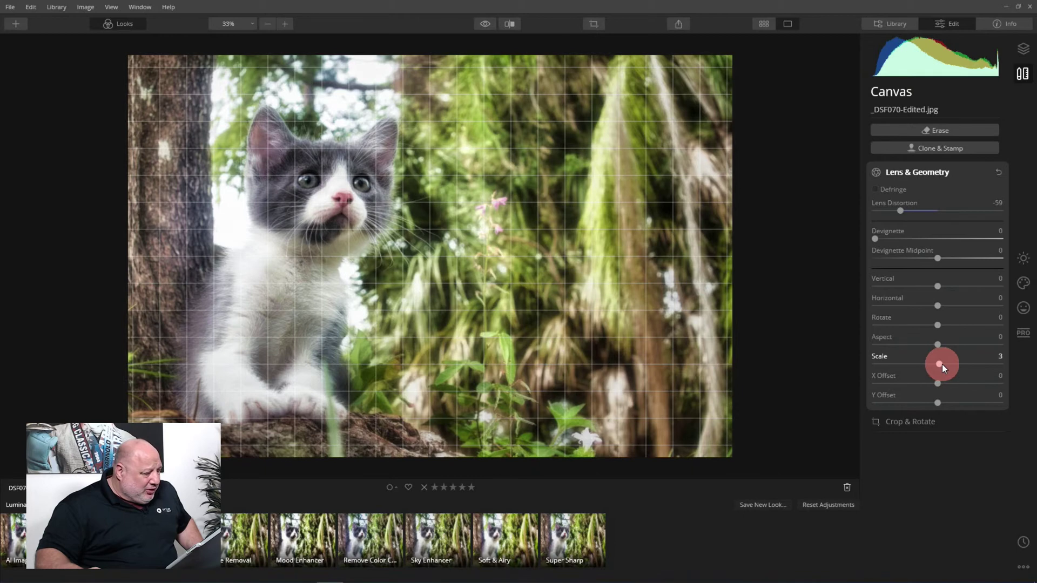
Set the kitten's Scale to 47, Y Offset to -3 and X Offset to -15
{"action": "left_click_drag", "start_coordinate": [941, 363], "coordinate": [968, 370]}
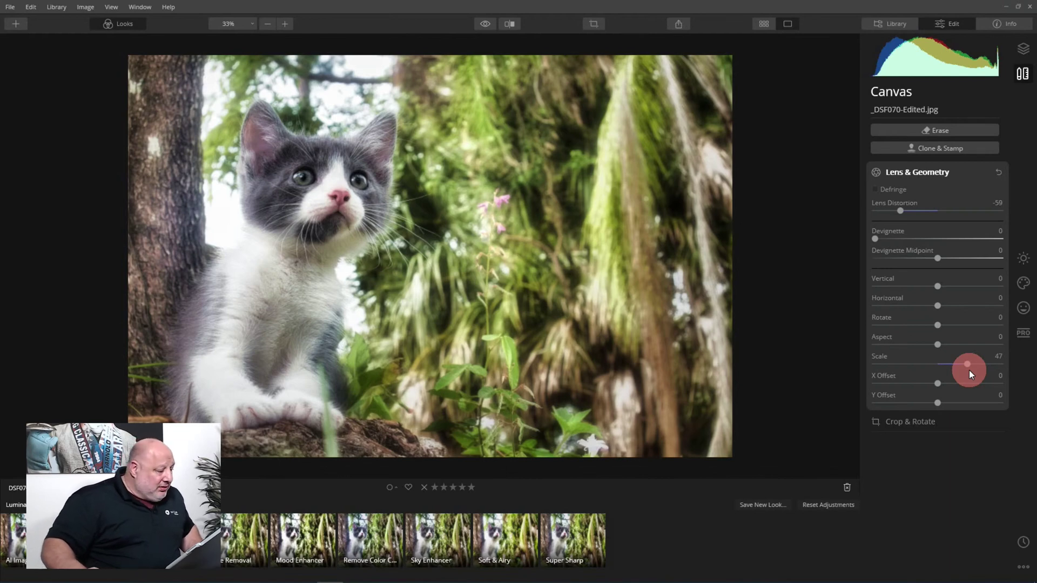
{"action": "mouse_move", "coordinate": [936, 402]}
{"action": "left_mouse_down"}
{"action": "mouse_move", "coordinate": [924, 401]}
{"action": "mouse_move", "coordinate": [951, 381]}
{"action": "mouse_move", "coordinate": [928, 388]}
{"action": "left_mouse_up"}
{"action": "left_click", "coordinate": [940, 379]}
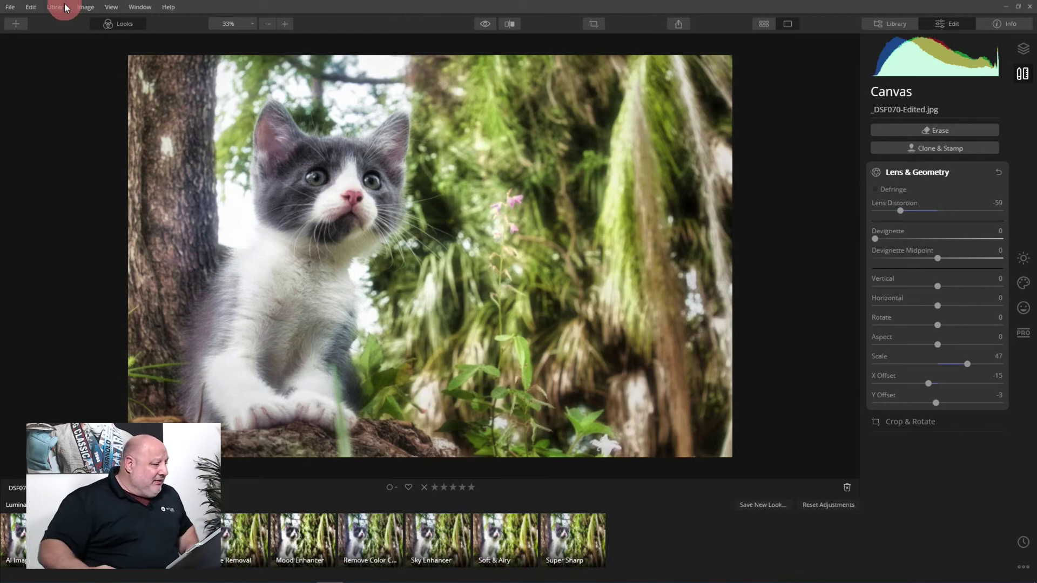
Hide the Looks strip and Edit panel, then reopen the kitten from the album grid
{"action": "left_click", "coordinate": [116, 23]}
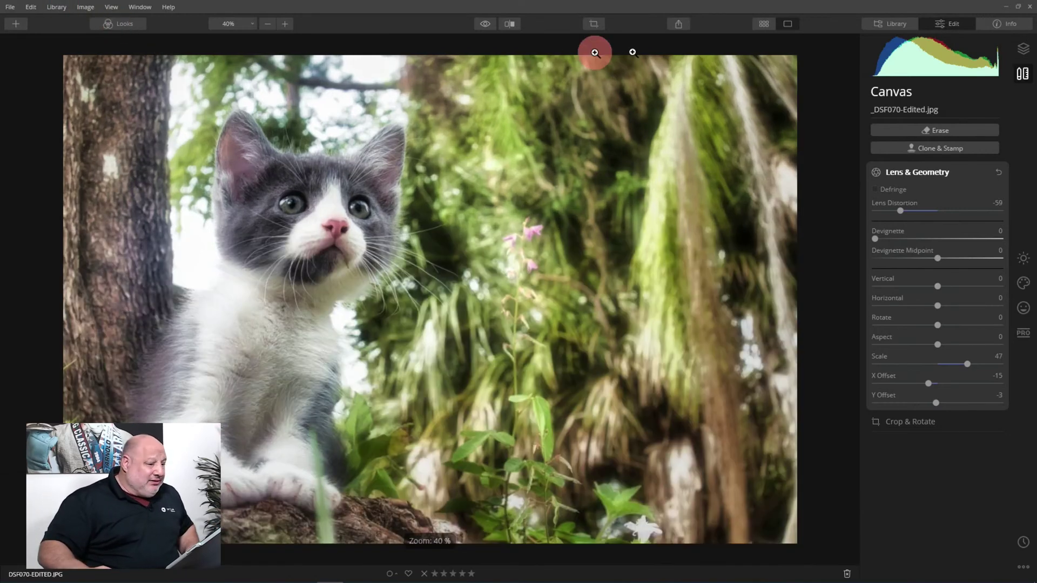
{"action": "left_click", "coordinate": [948, 22]}
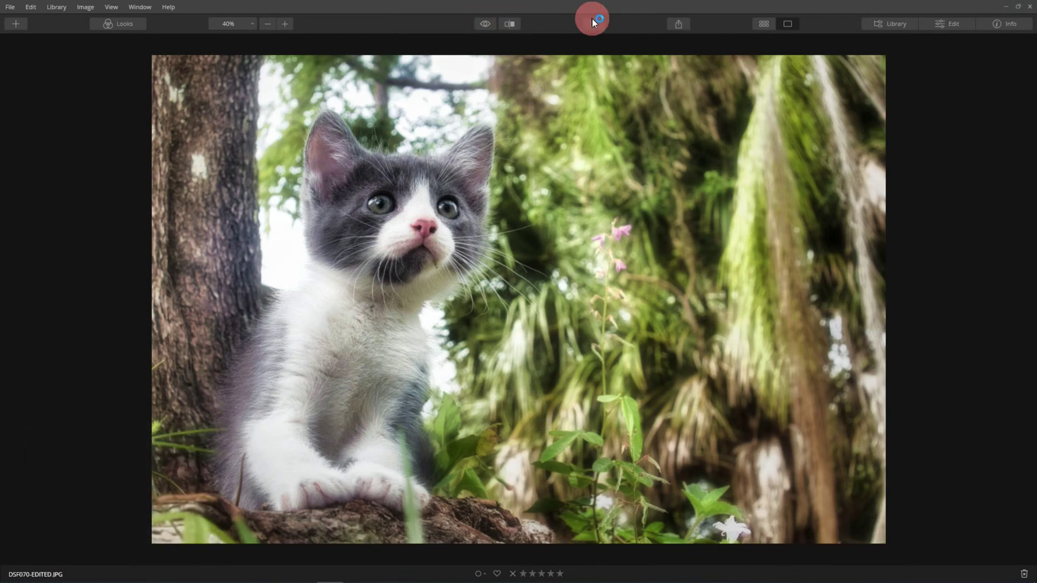
{"action": "left_click", "coordinate": [485, 24]}
{"action": "double_click", "coordinate": [787, 112]}
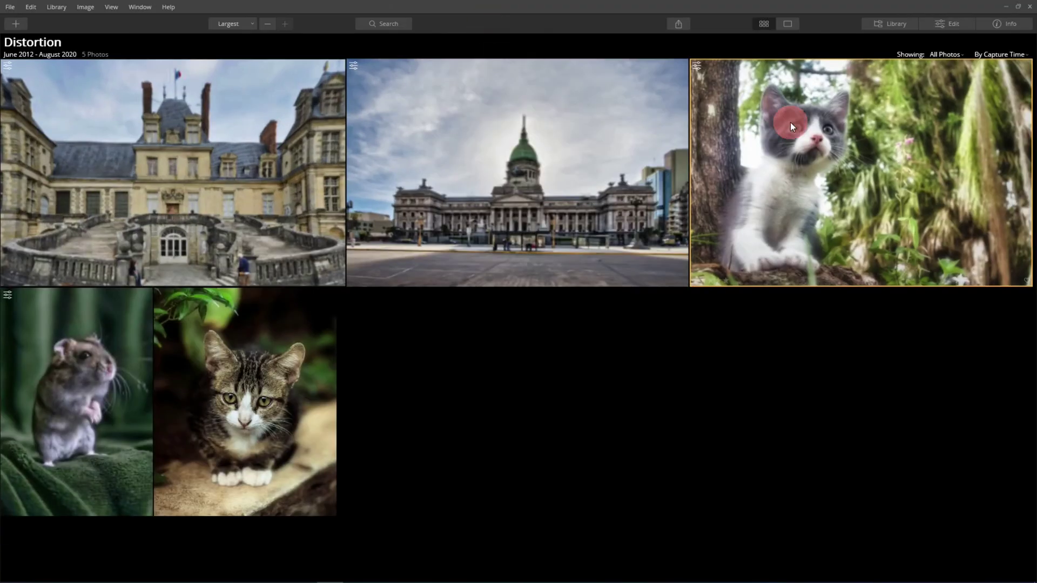
Compare the corrected kitten with its original, ending on the corrected version
{"action": "left_click", "coordinate": [485, 23]}
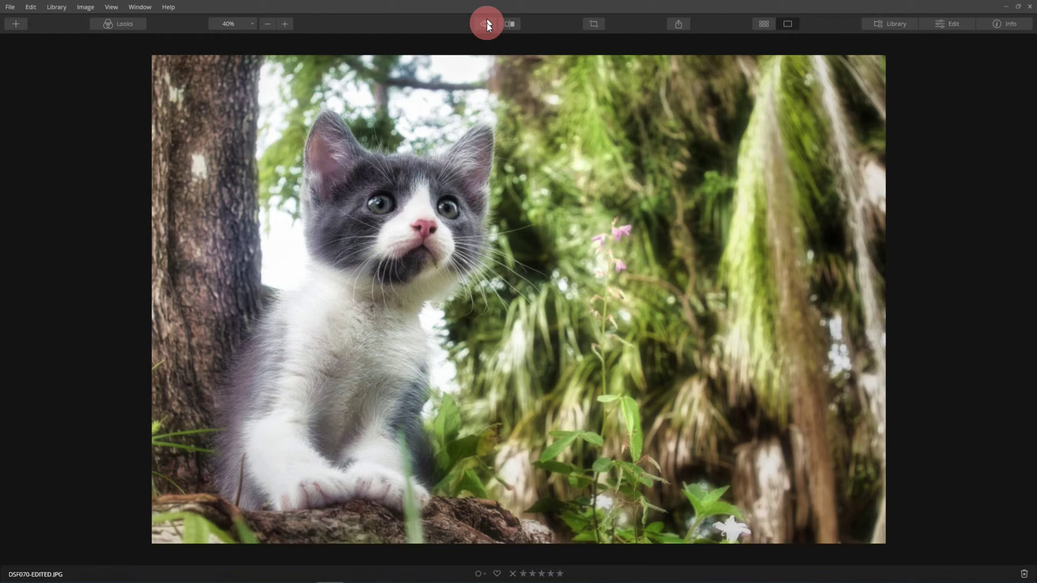
{"action": "left_click", "coordinate": [481, 24]}
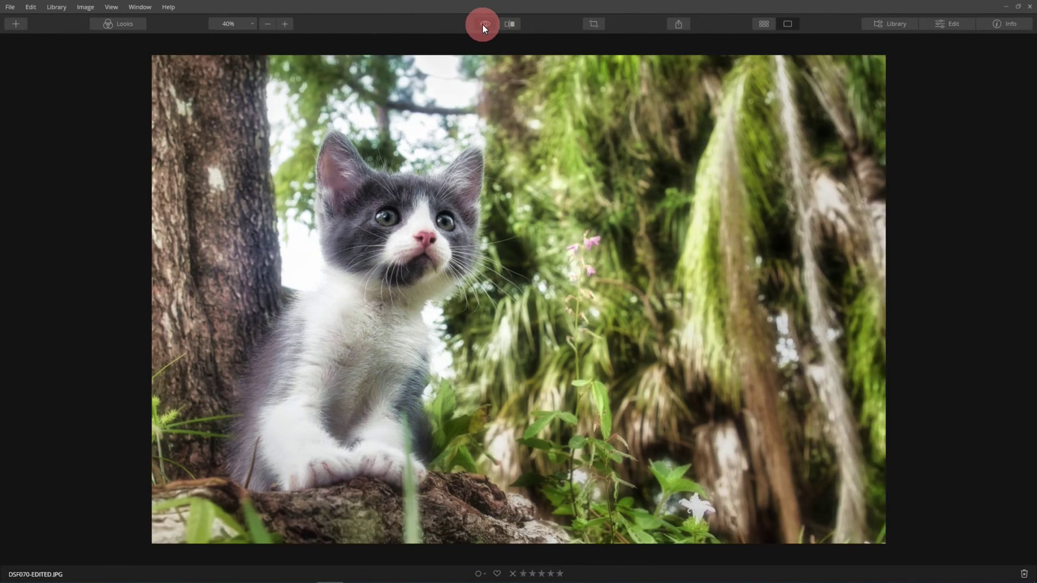
{"action": "left_click", "coordinate": [481, 24]}
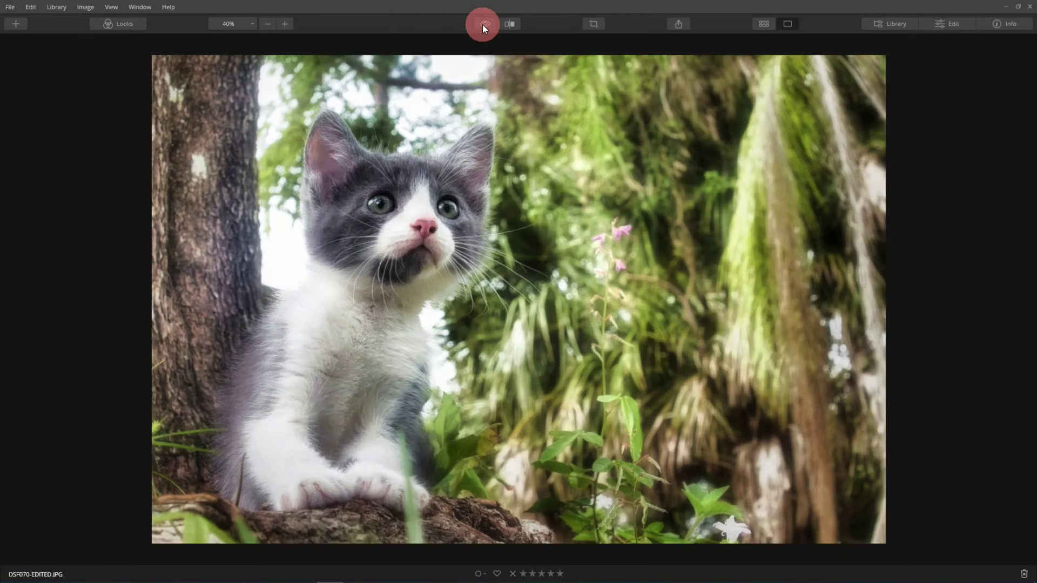